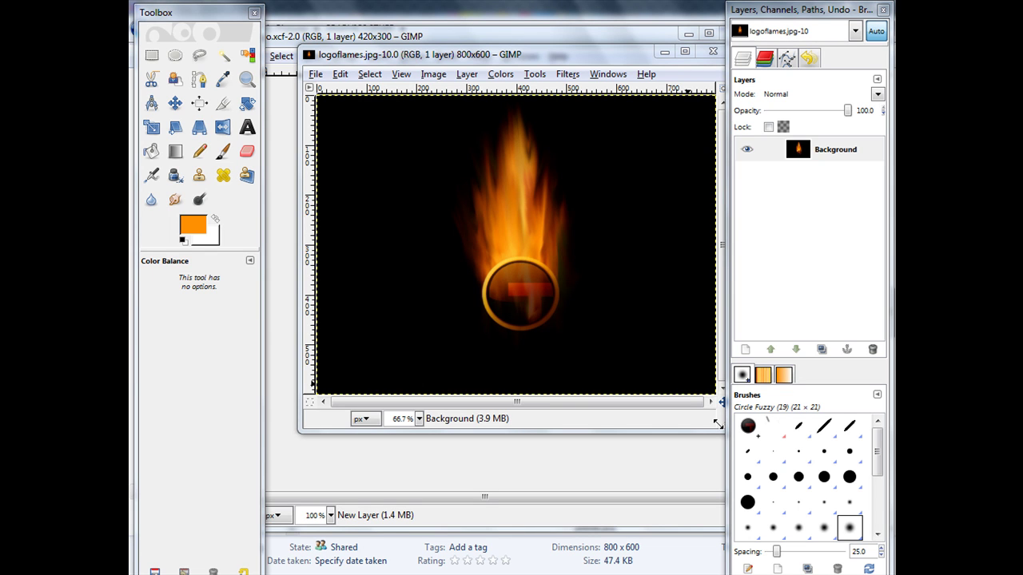
Switch to the fire logo.jpg image and close it without saving its changes
mouse_move(585, 62)
left_mouse_down()
mouse_move(556, 48)
mouse_move(566, 59)
left_mouse_up()
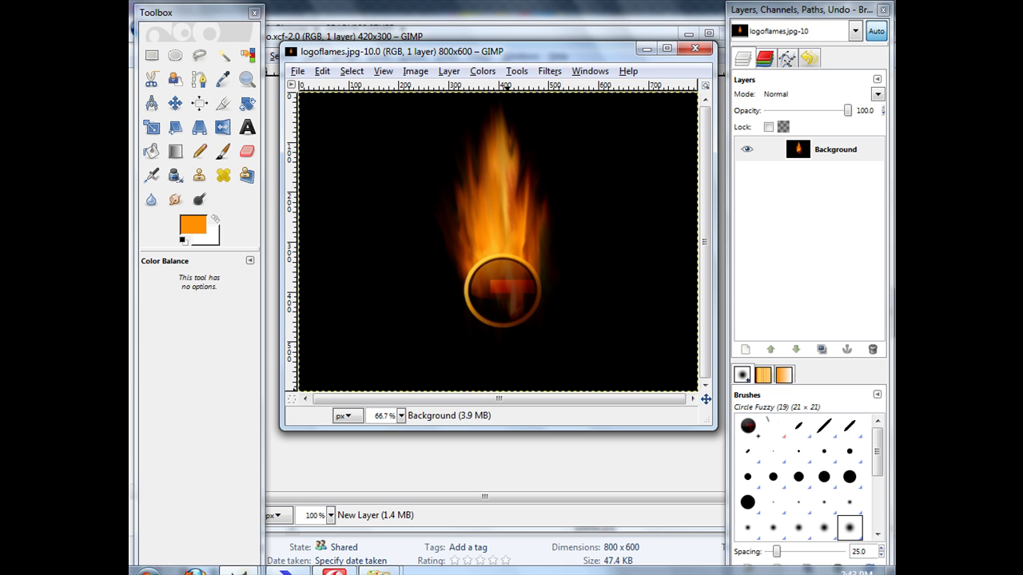
mouse_move(251, 553)
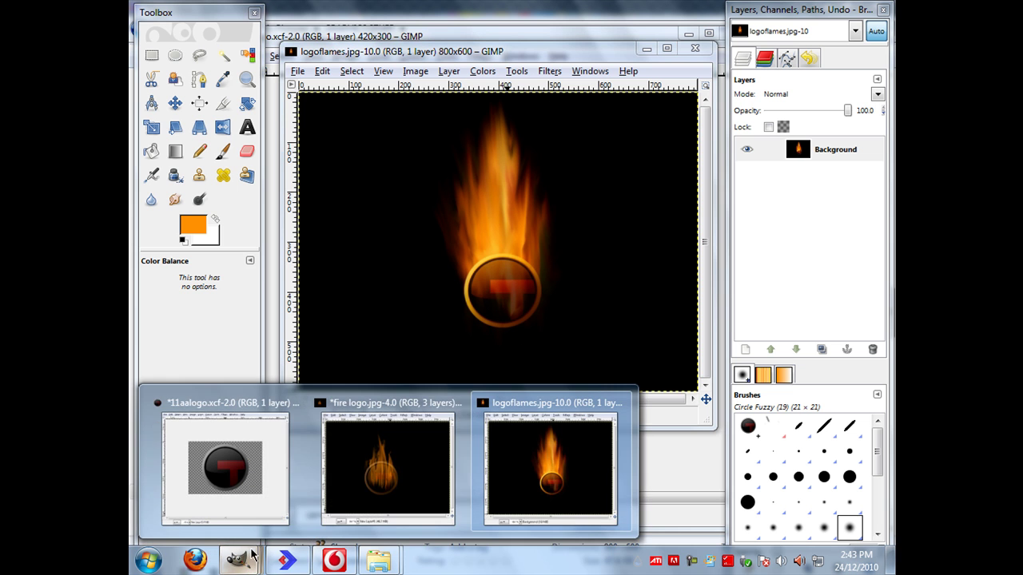
left_click(387, 467)
left_click(694, 100)
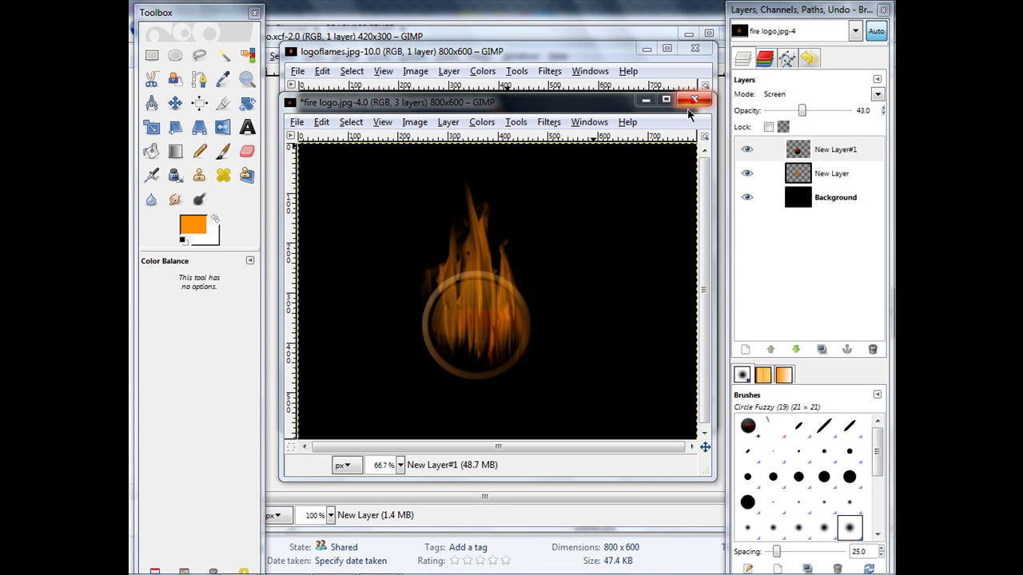
left_click(498, 360)
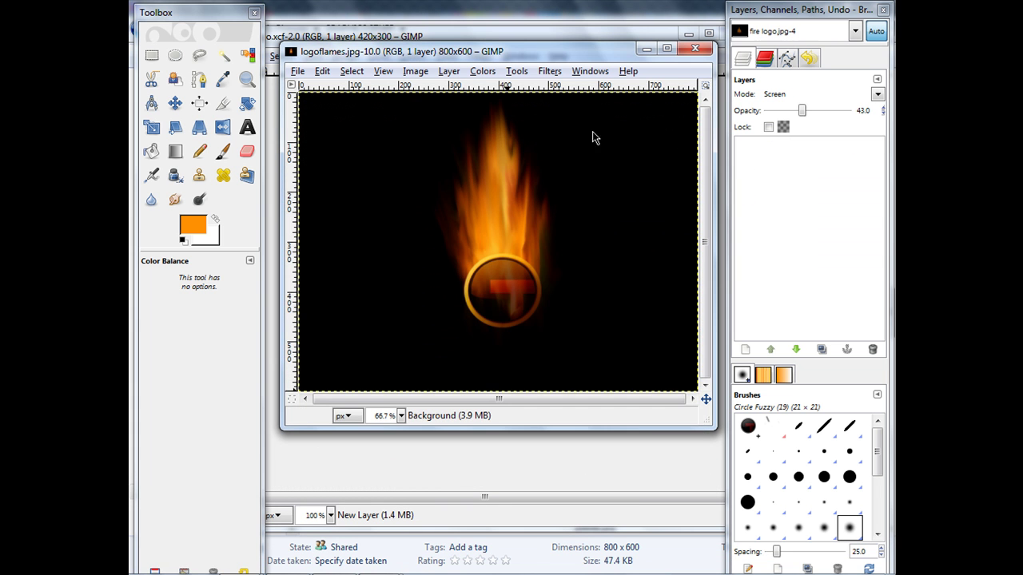
Copy the round T logo from the 11aalogo.xcf image and minimise that image's window
mouse_move(238, 562)
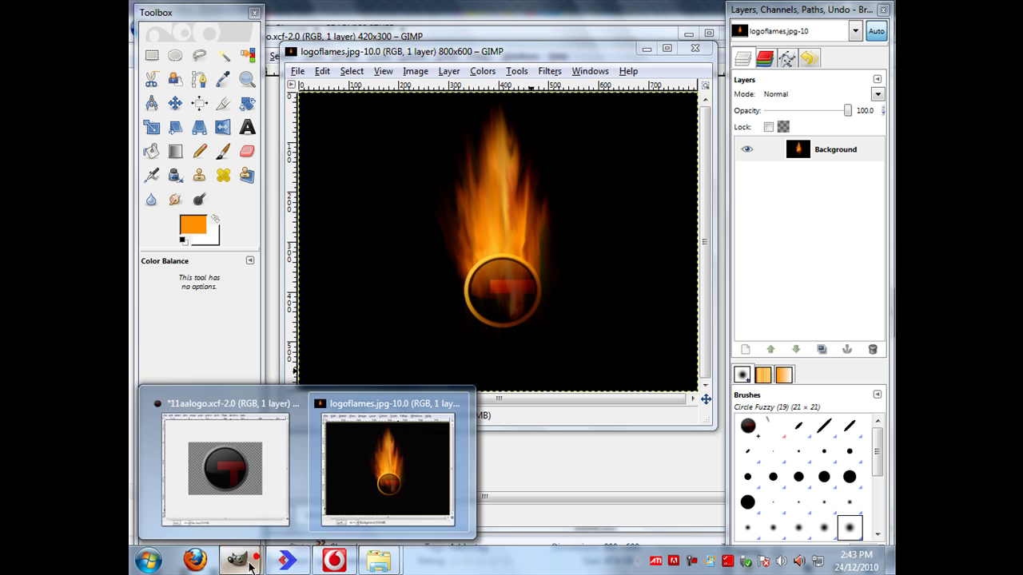
left_click(252, 488)
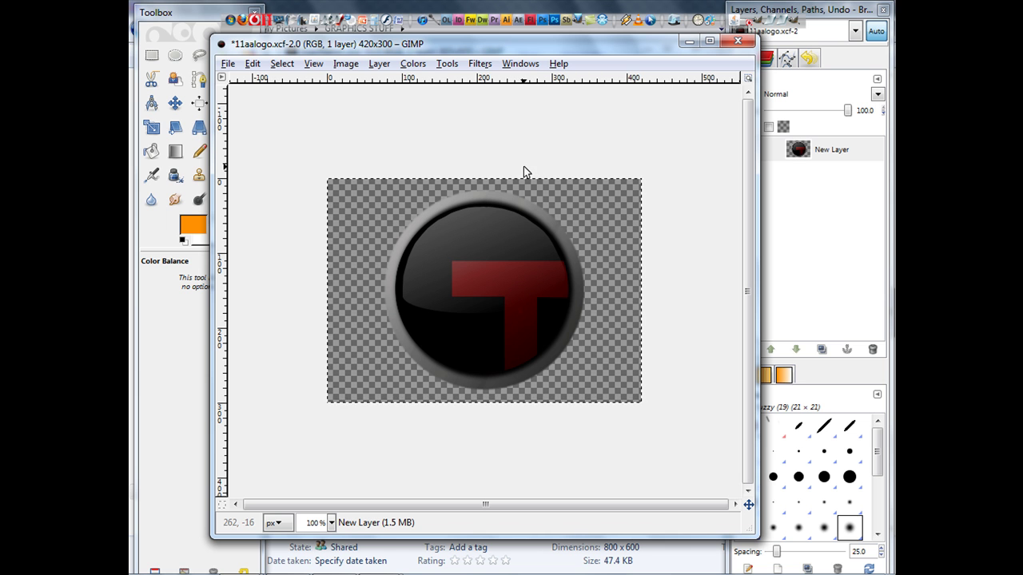
key("ctrl+c")
key("ctrl+c")
left_click(688, 46)
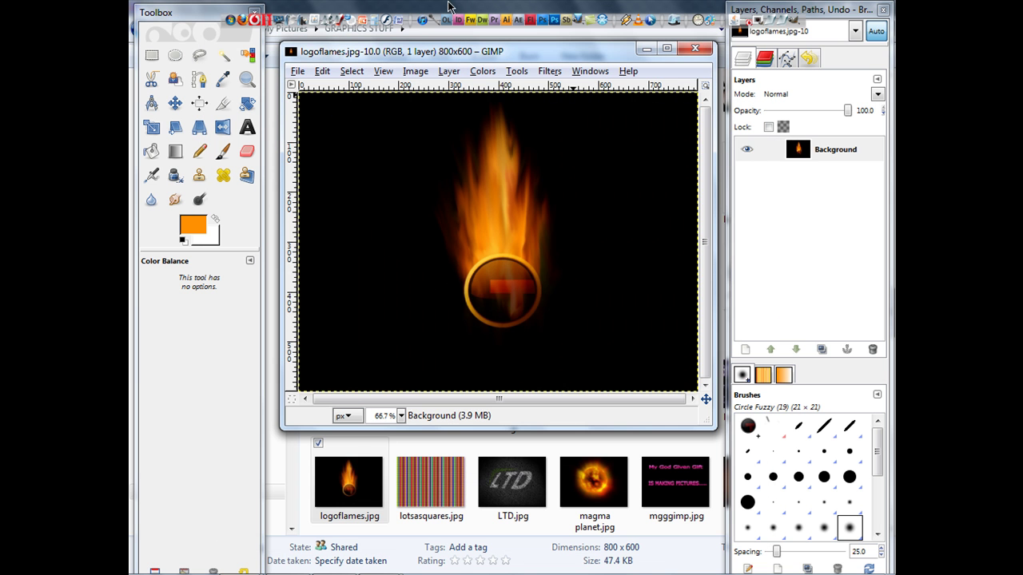
Create a new 1024 x 768 pixel image from a template
key("ctrl+n")
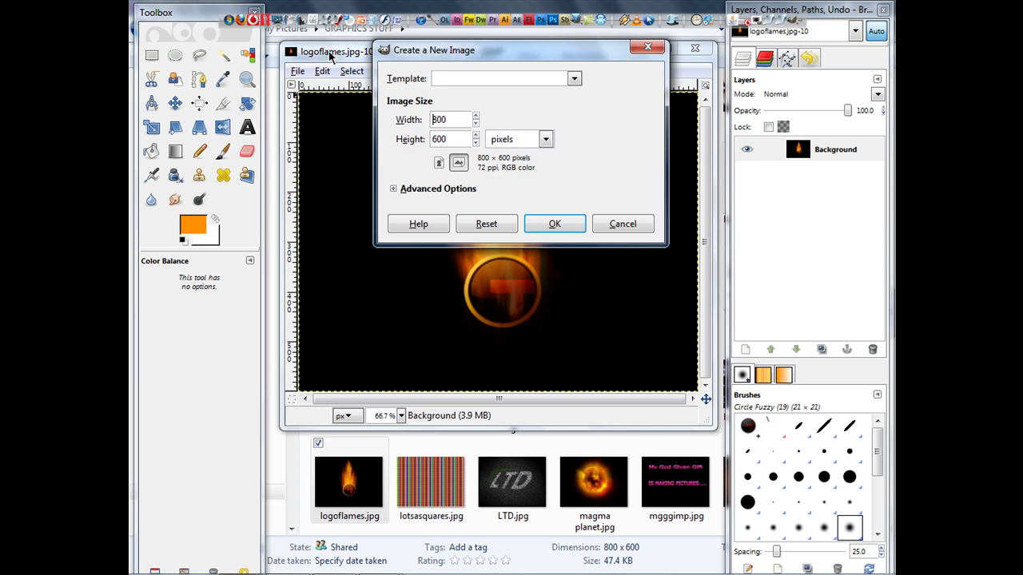
left_click(446, 80)
left_click(467, 130)
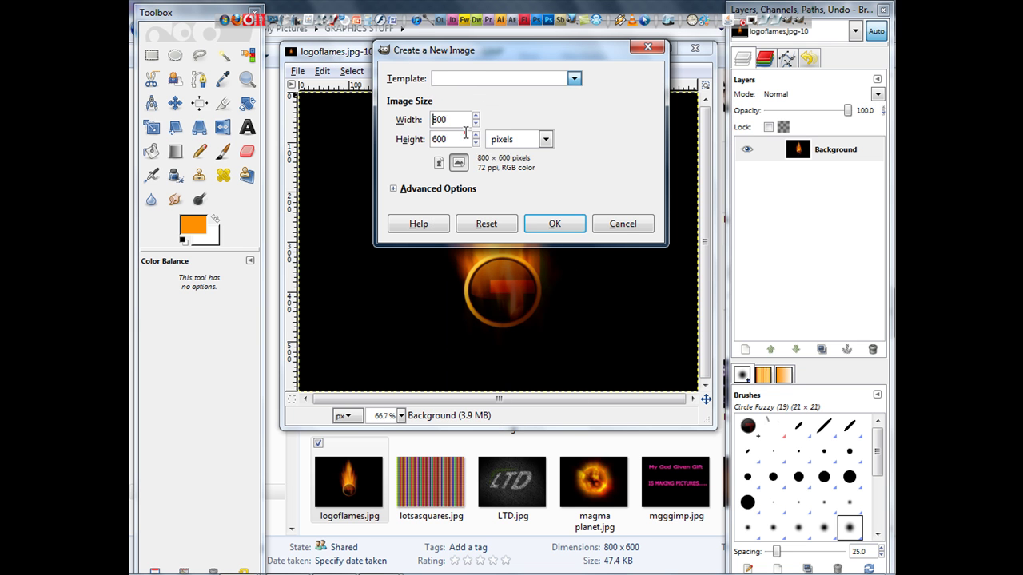
left_click(555, 226)
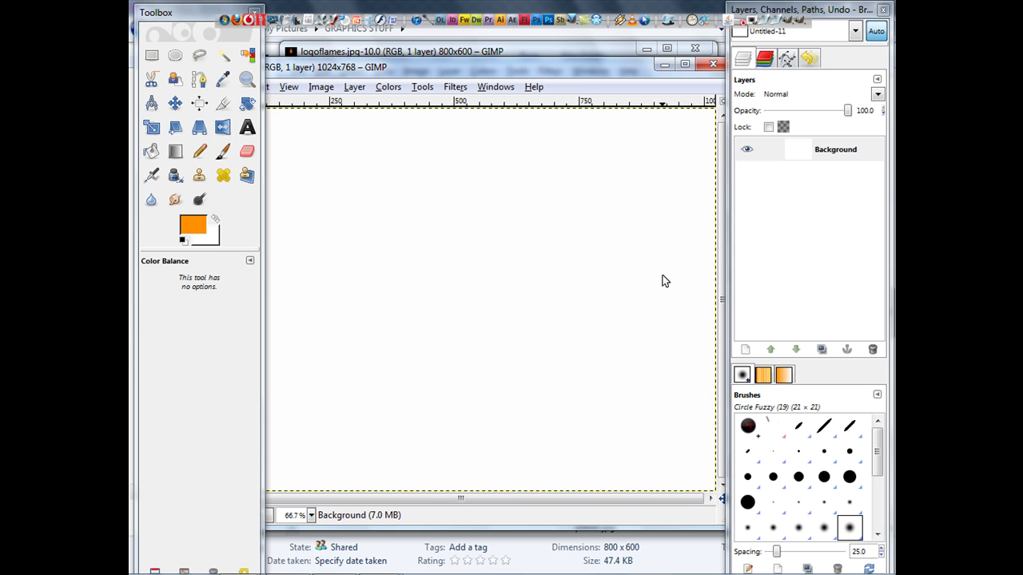
Reset the colours to the default black and white and fill the new image's background with black
key("ctrl+comma")
left_click(183, 241)
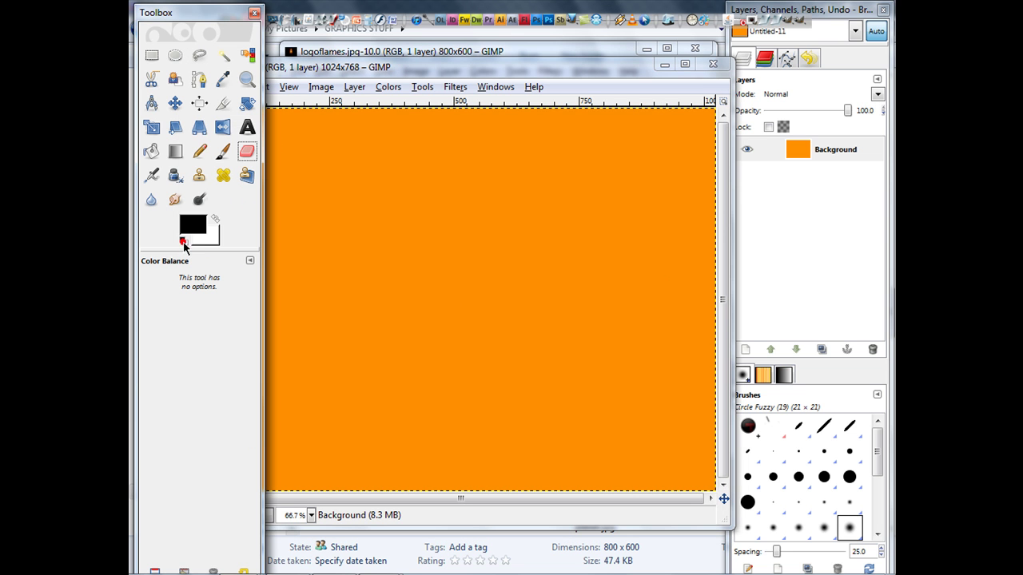
key("ctrl+comma")
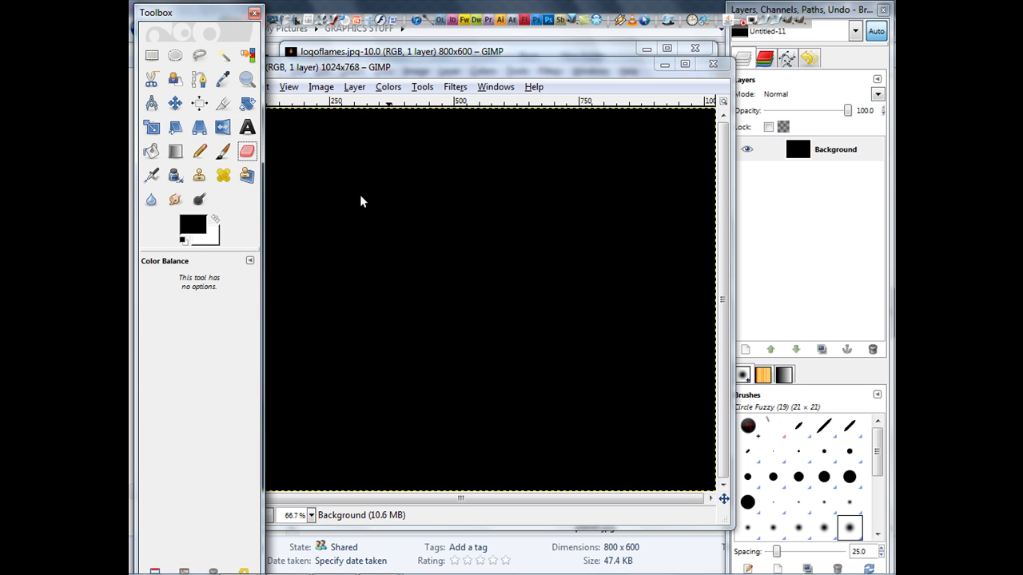
left_click_drag(445, 59, 503, 44)
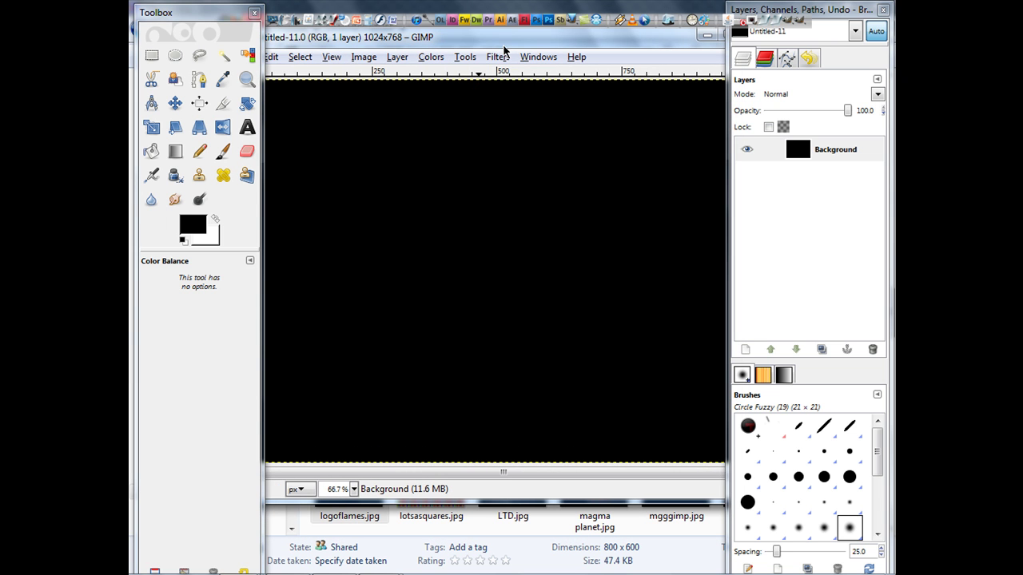
left_click(214, 219)
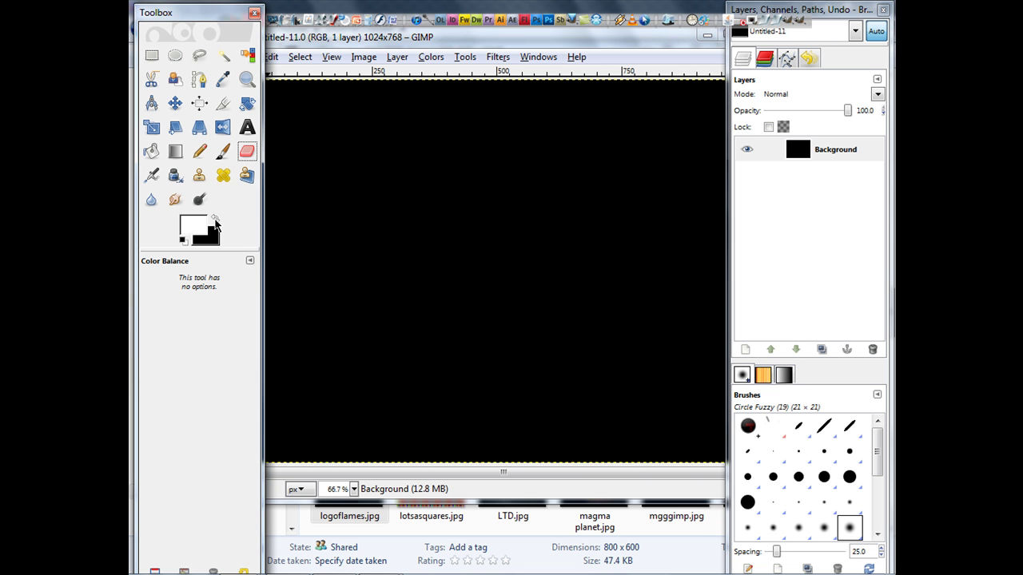
left_click(214, 219)
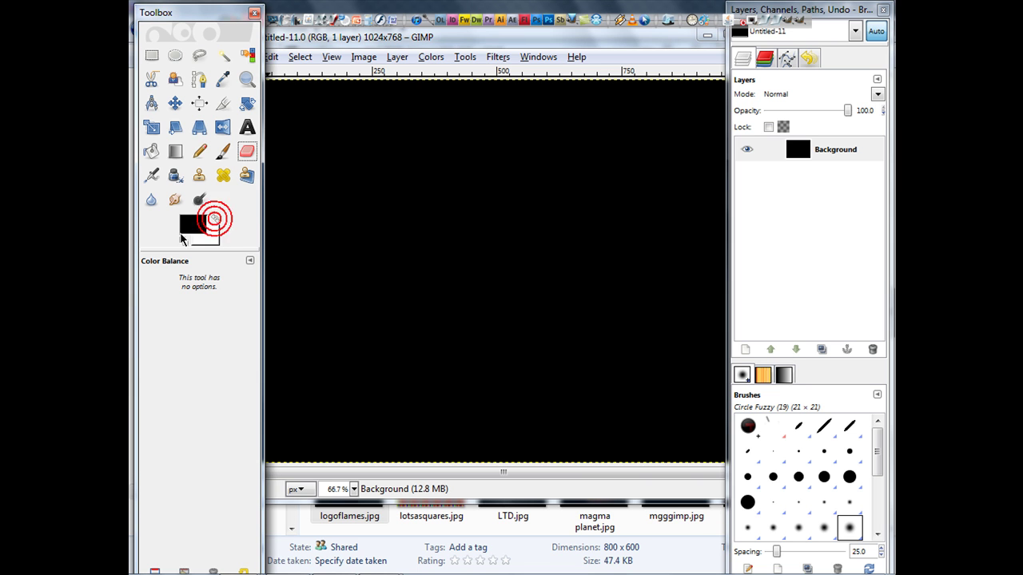
Add two transparent layers above the black background and make the lower one active
left_click(746, 350, "shift")
left_click(747, 350, "shift")
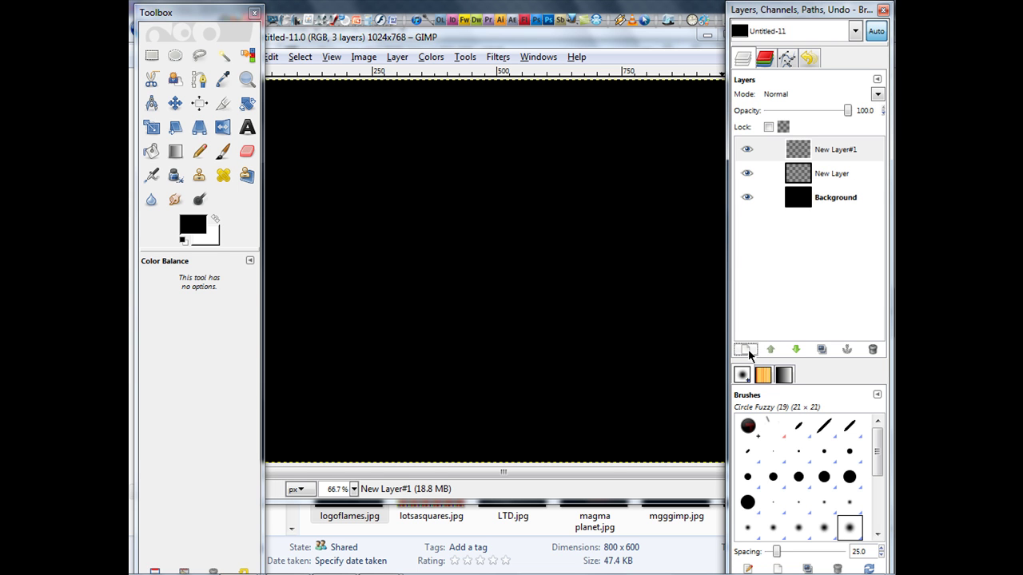
left_click(833, 173)
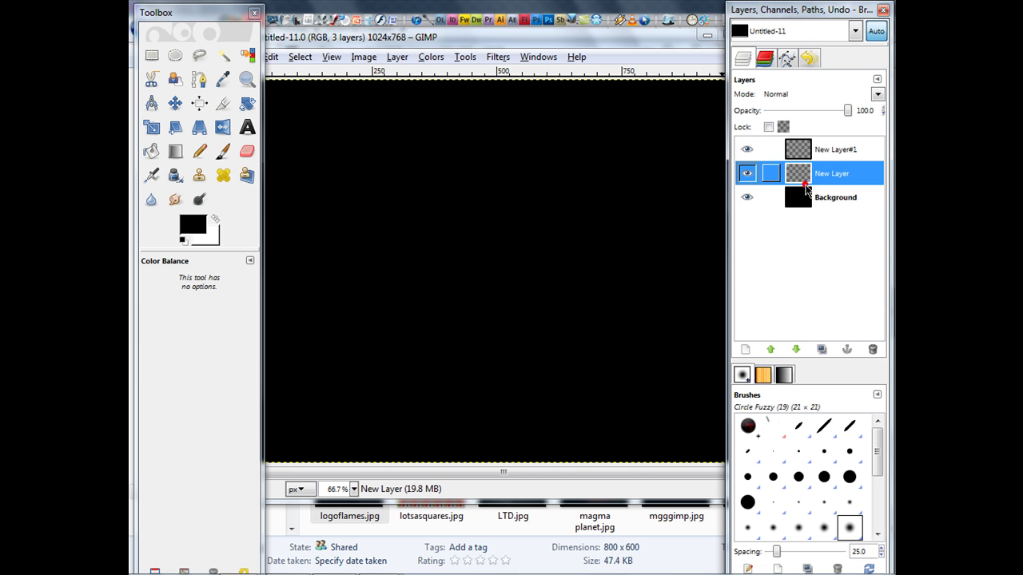
Paste the copied logo onto the lower new layer and move it down to the lower middle of the canvas
mouse_move(485, 39)
left_mouse_down()
mouse_move(514, 54)
mouse_move(495, 49)
left_mouse_up()
key("ctrl+v")
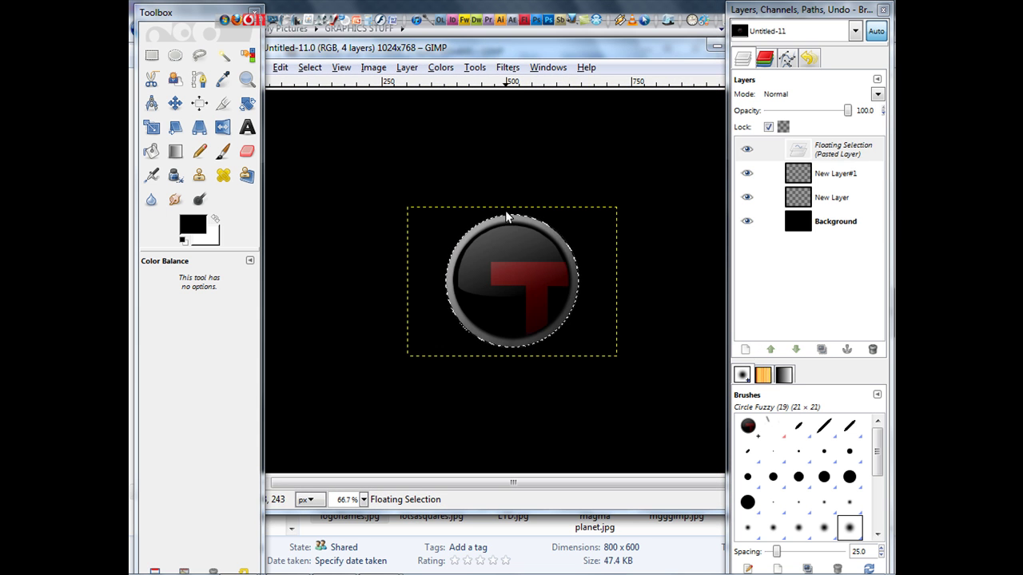
key("m")
left_click_drag(513, 273, 510, 328)
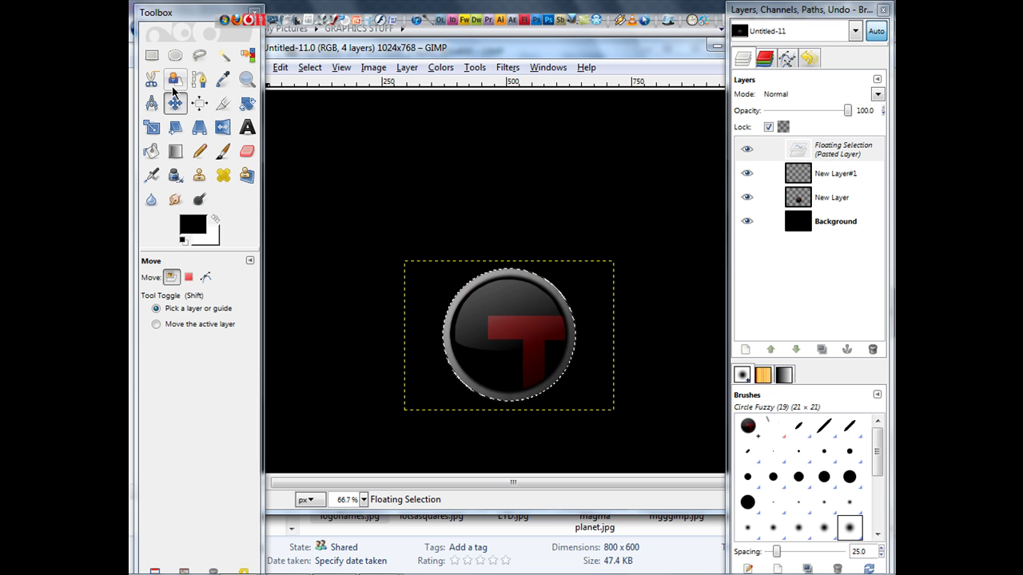
left_click_drag(512, 326, 518, 355)
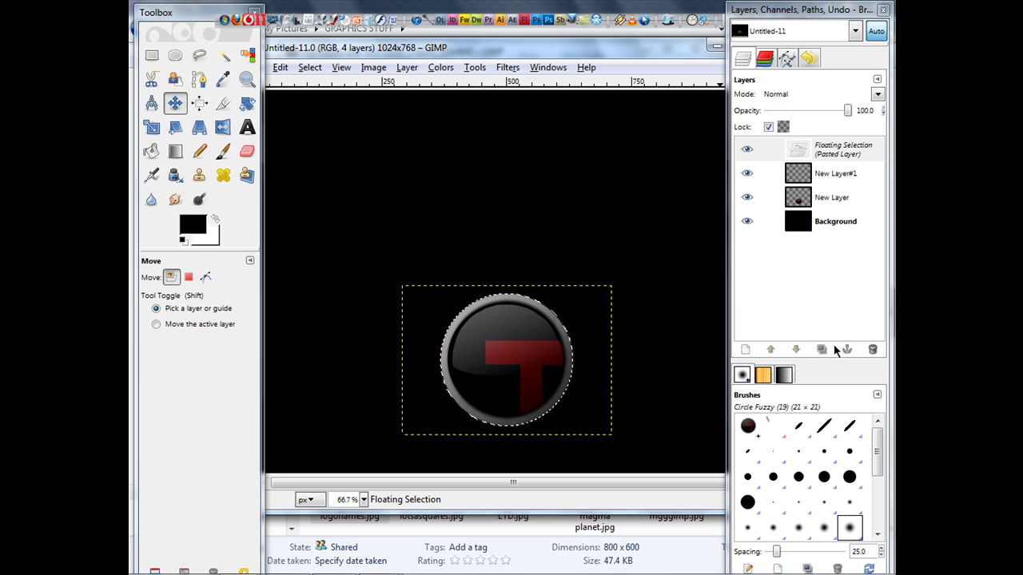
Scale the pasted logo to 363 x 260 pixels, shift it up slightly, and anchor it to the lower new layer
key("shift+t")
left_click(569, 425)
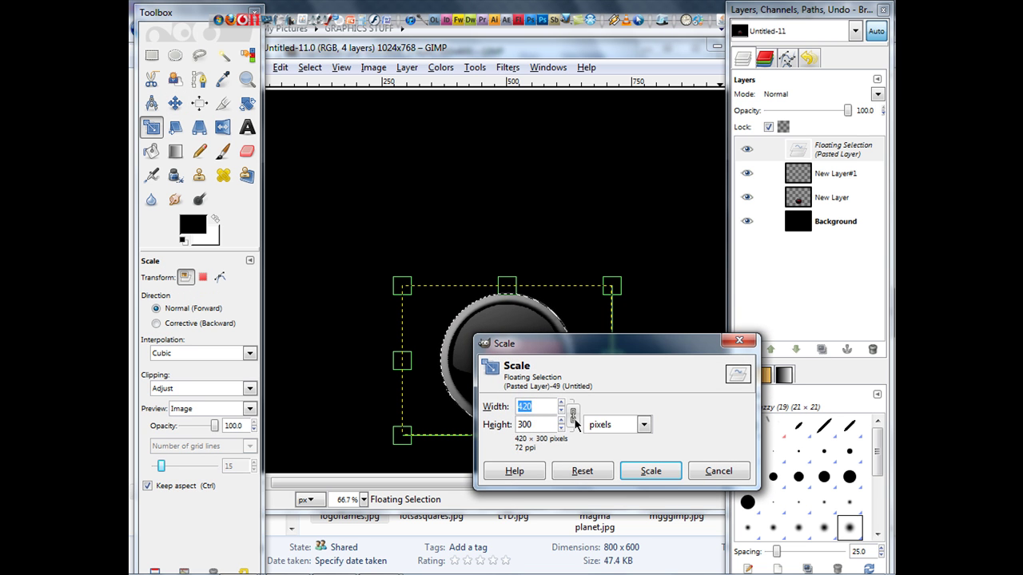
left_click_drag(593, 351, 507, 99)
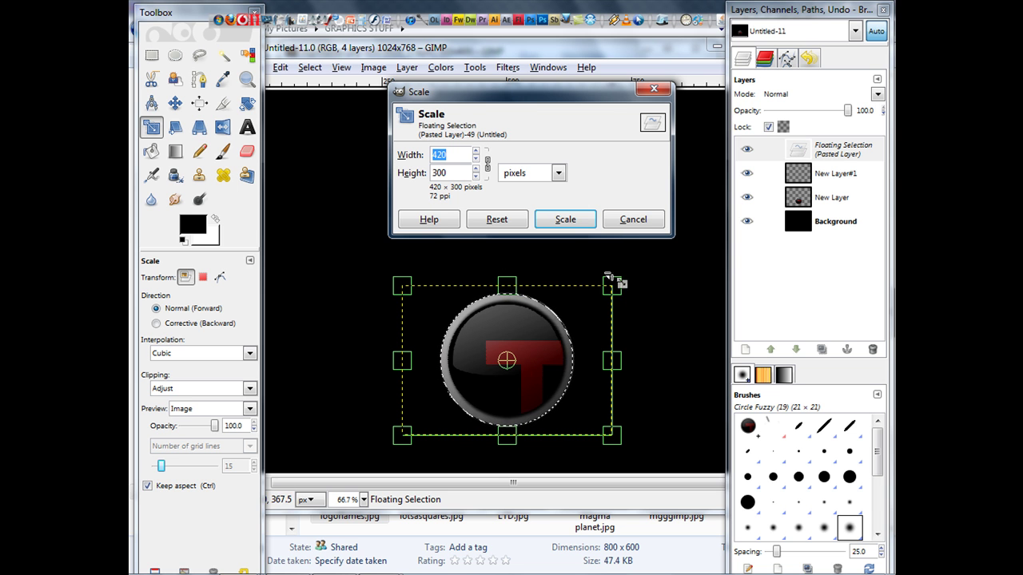
left_click_drag(622, 297, 580, 304)
left_click_drag(496, 374, 515, 337)
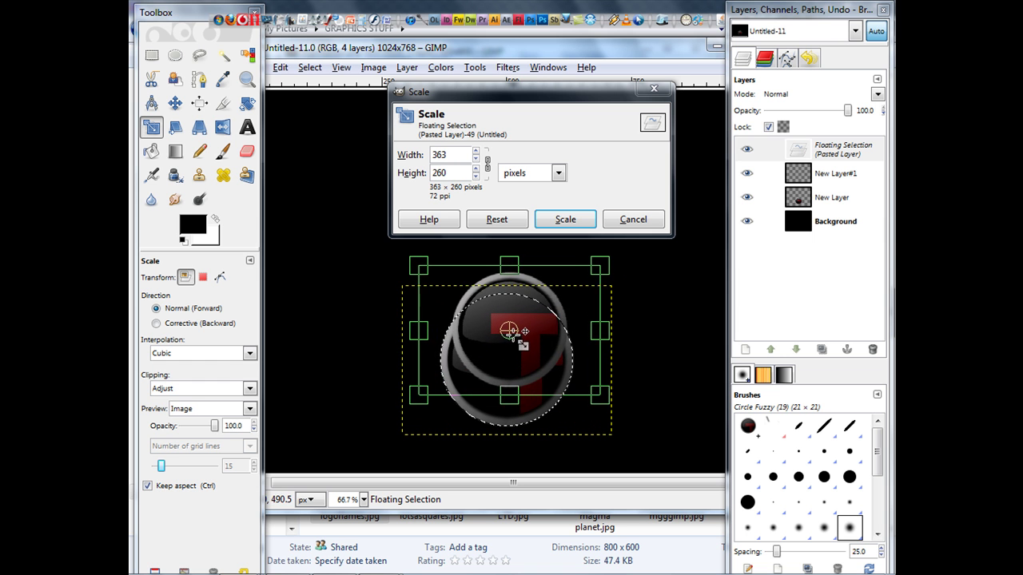
left_click(565, 219)
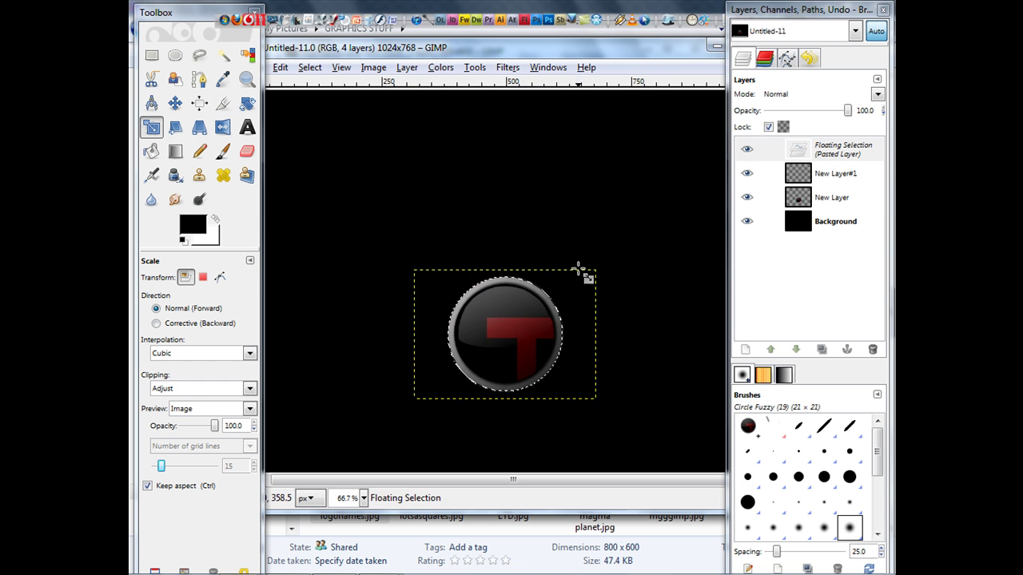
left_click(847, 349)
left_click(801, 179)
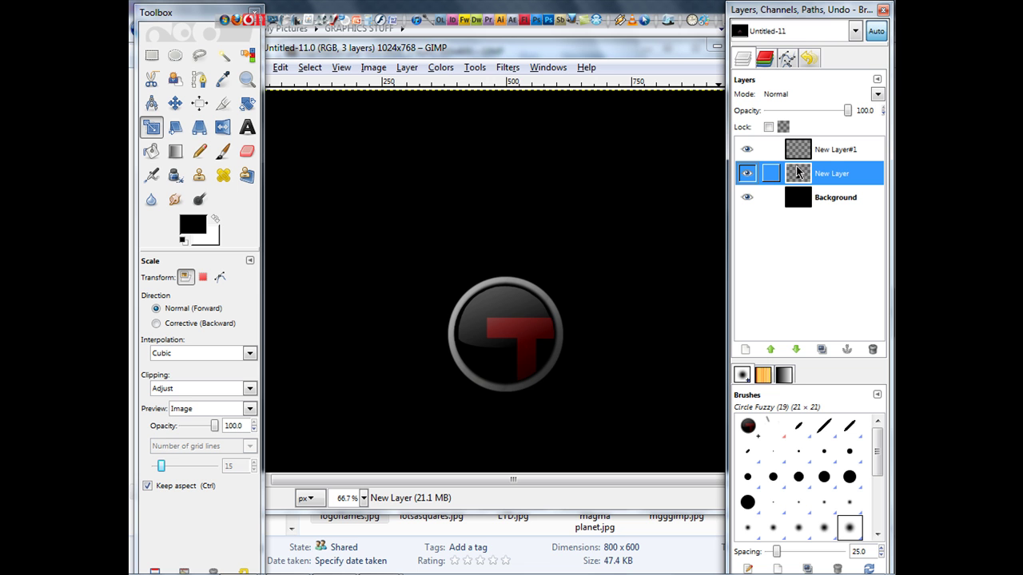
Make the topmost empty layer active and set the foreground colour to orange ff9000
left_click(811, 152)
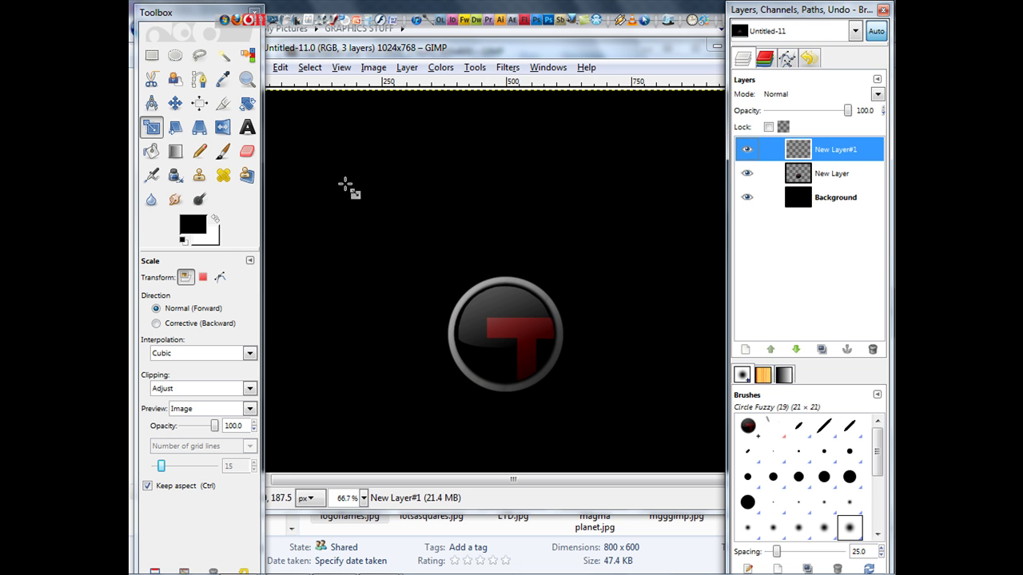
left_click(193, 231)
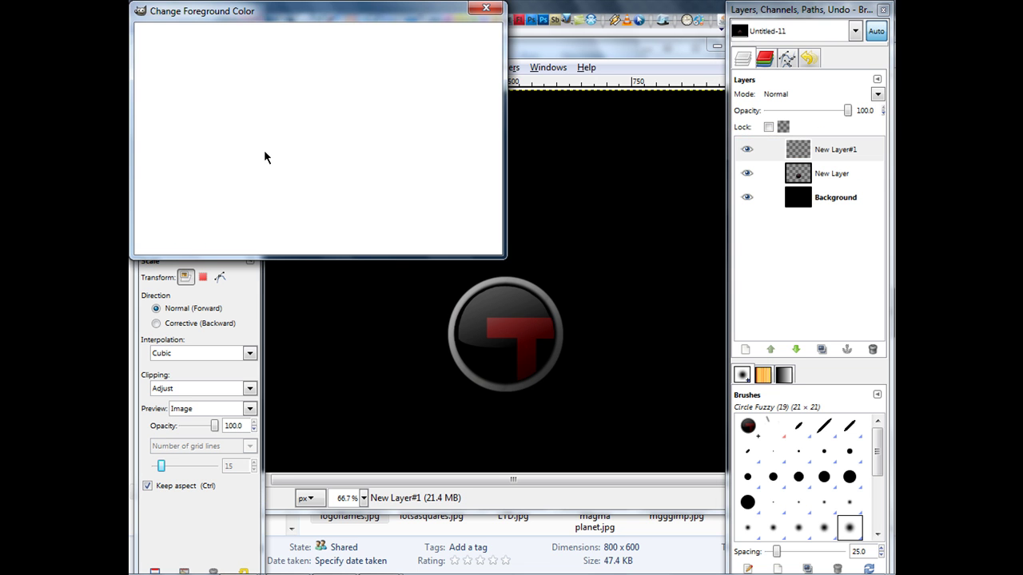
left_click(359, 179)
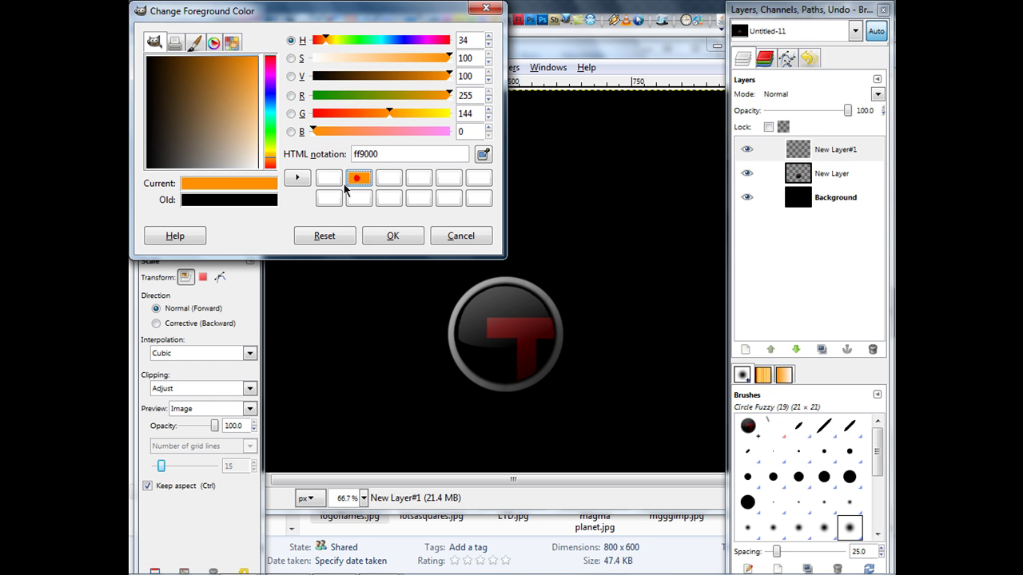
left_click(390, 238)
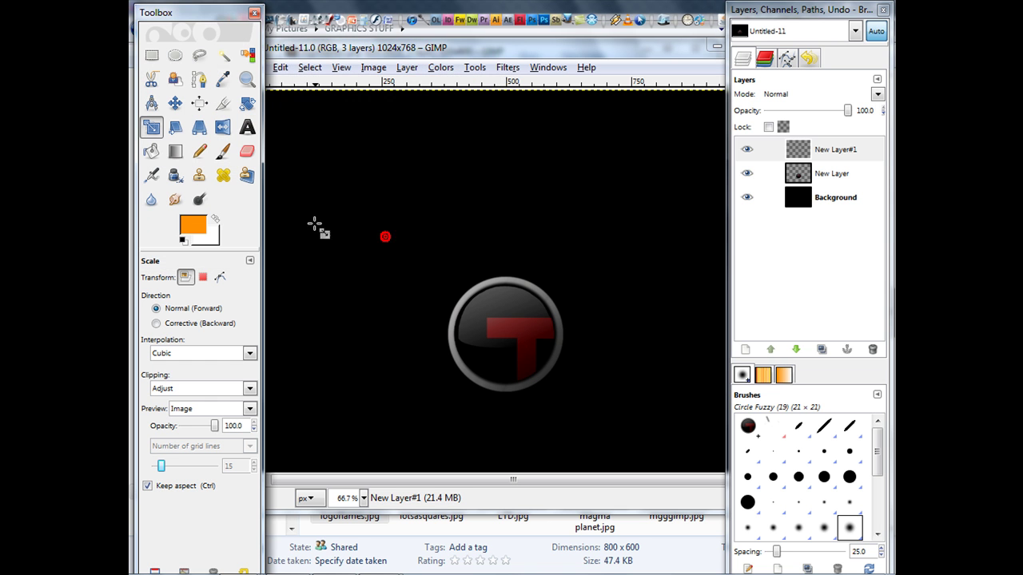
left_click(215, 219)
left_click(214, 218)
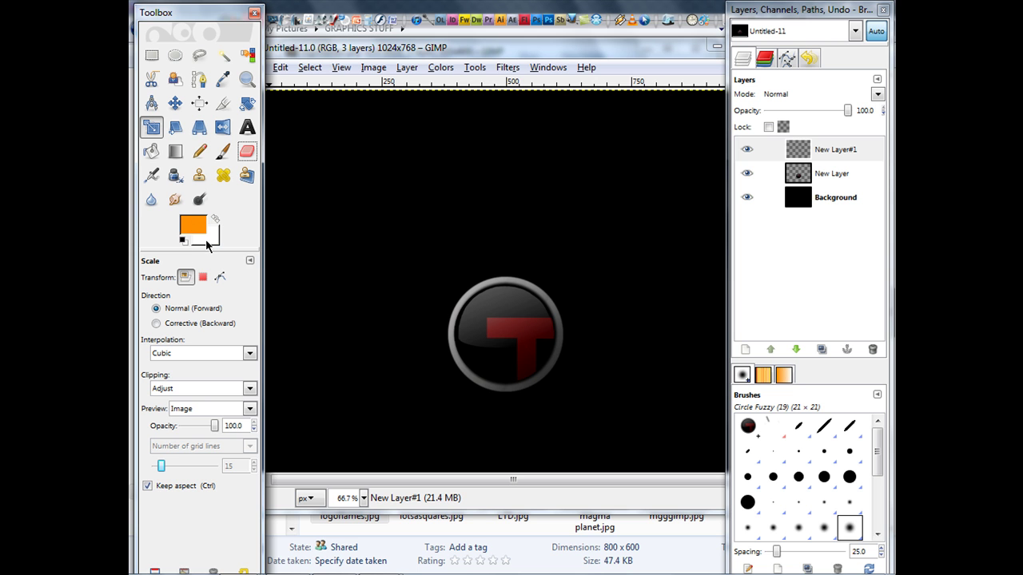
Move the logo slightly up and to the right on the canvas
left_click_drag(302, 48, 283, 38)
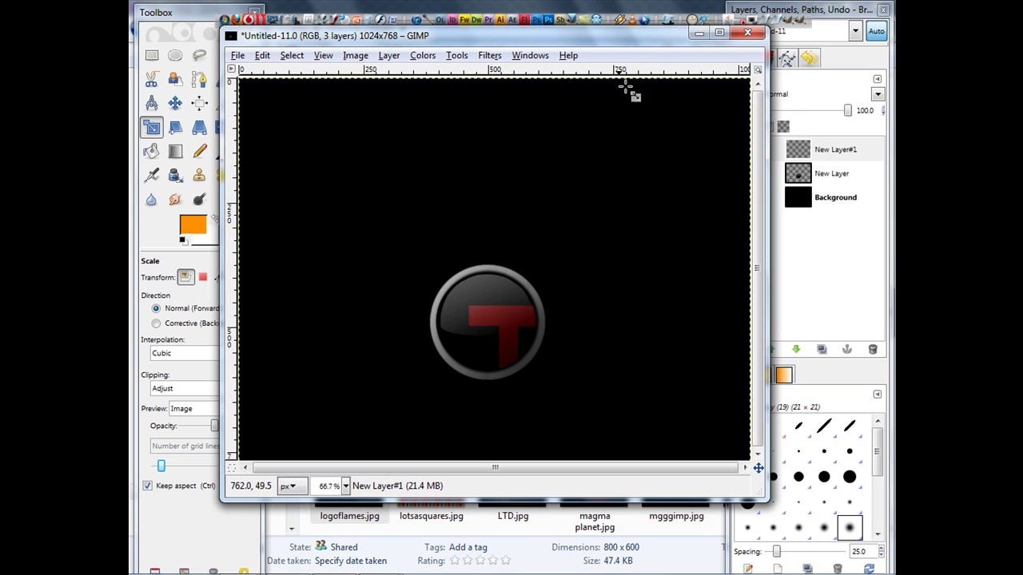
key("m")
left_click_drag(488, 288, 509, 275)
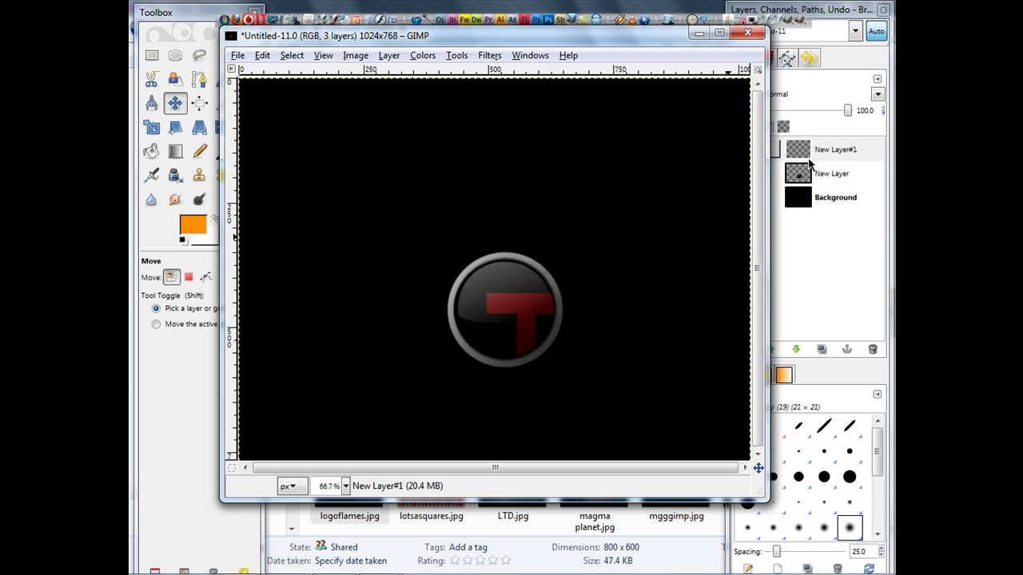
Make the top empty layer active and set up the Paintbrush with the Circle (13) brush
left_click(809, 160)
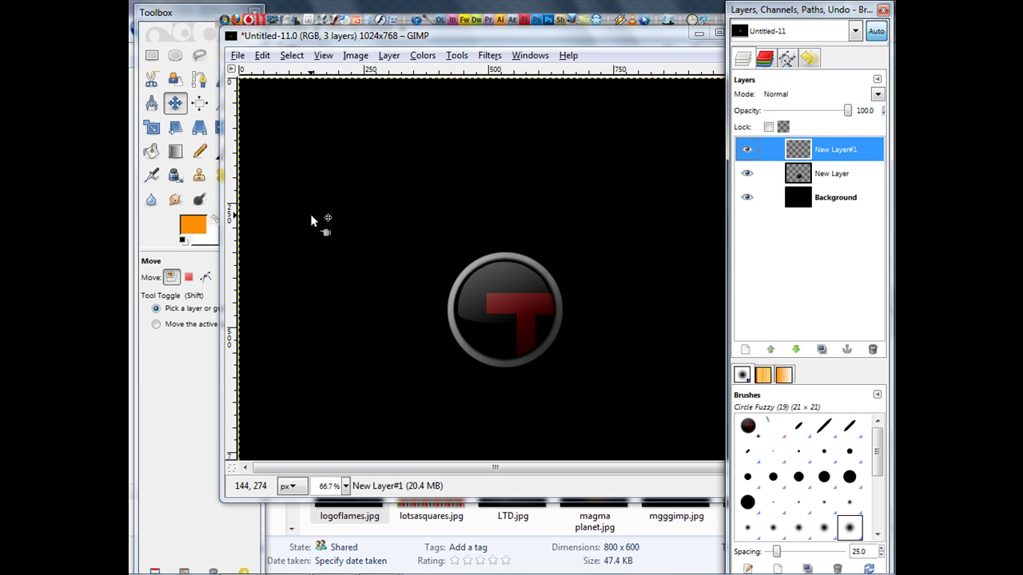
key("p")
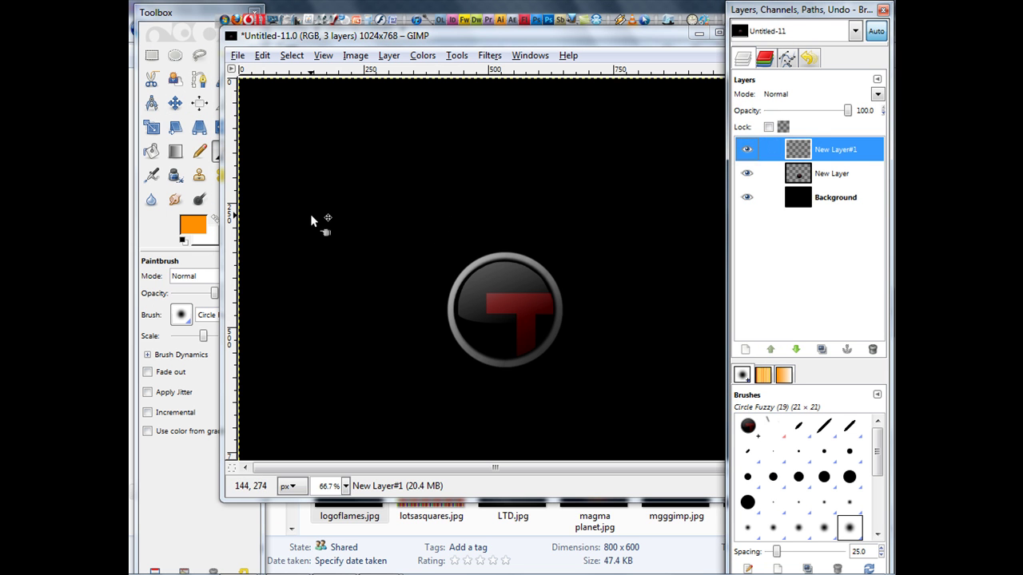
left_click(187, 16)
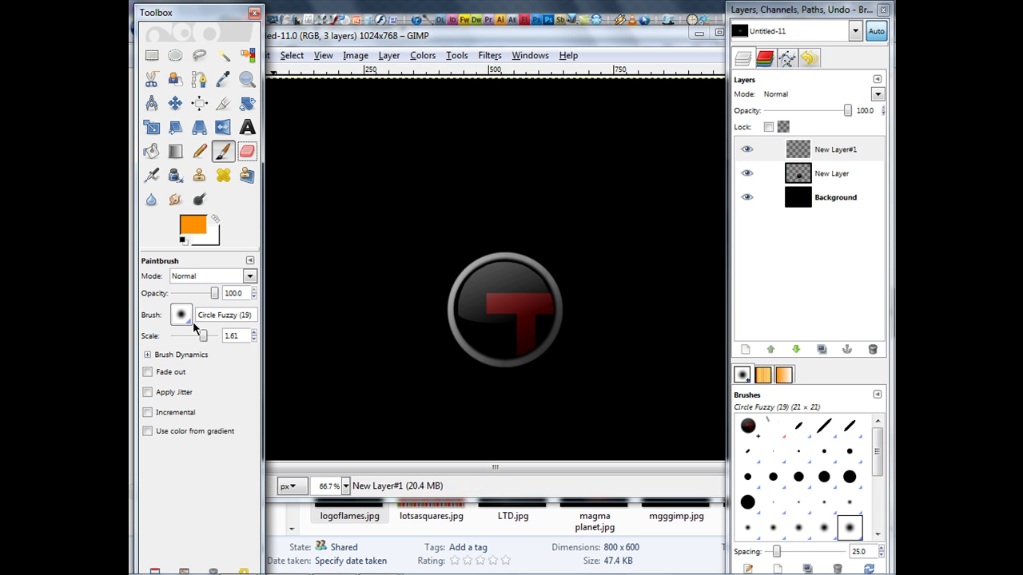
left_click(180, 314)
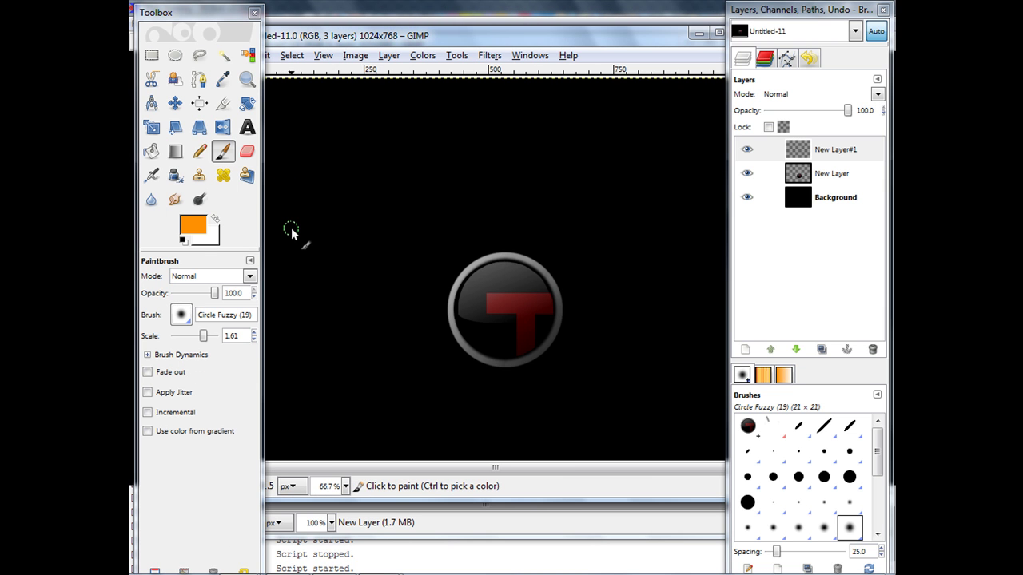
left_click(181, 315)
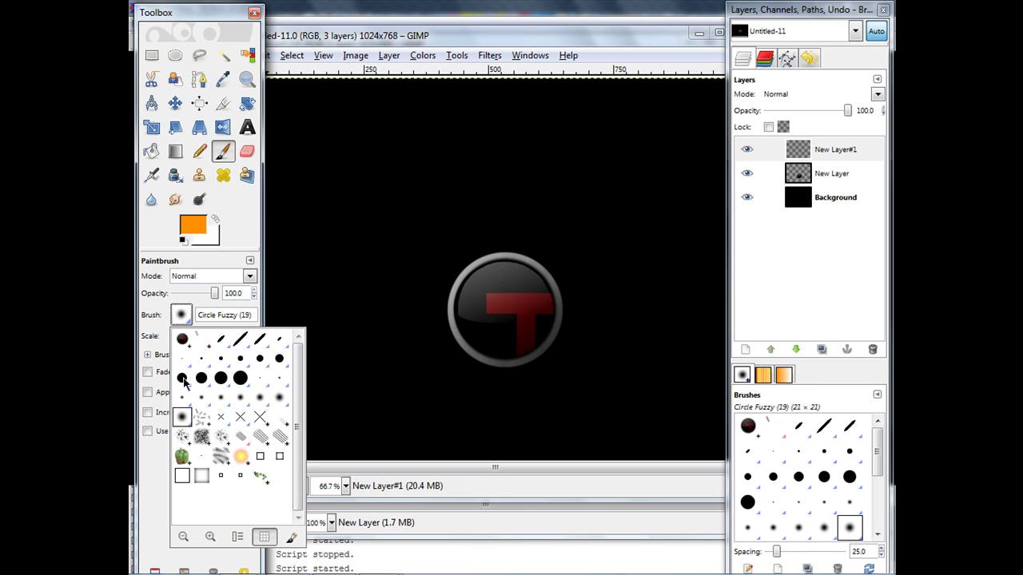
left_click(183, 377)
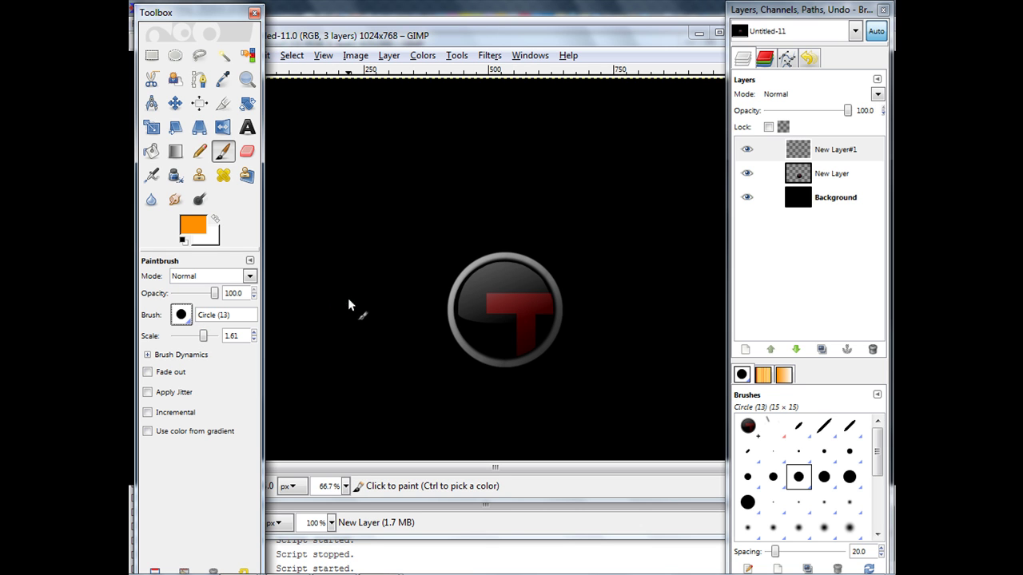
Paint a straight horizontal orange stripe across the lower part of the logo and a white stripe just above it
left_click(467, 341)
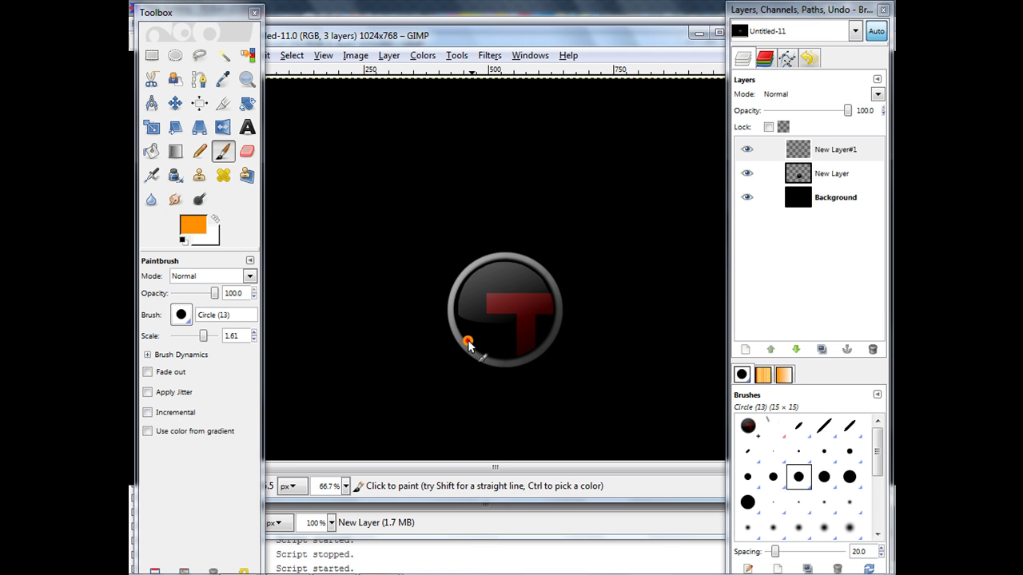
left_click(547, 344, "shift")
key("x")
left_click(455, 324)
key("shift")
key("ctrl")
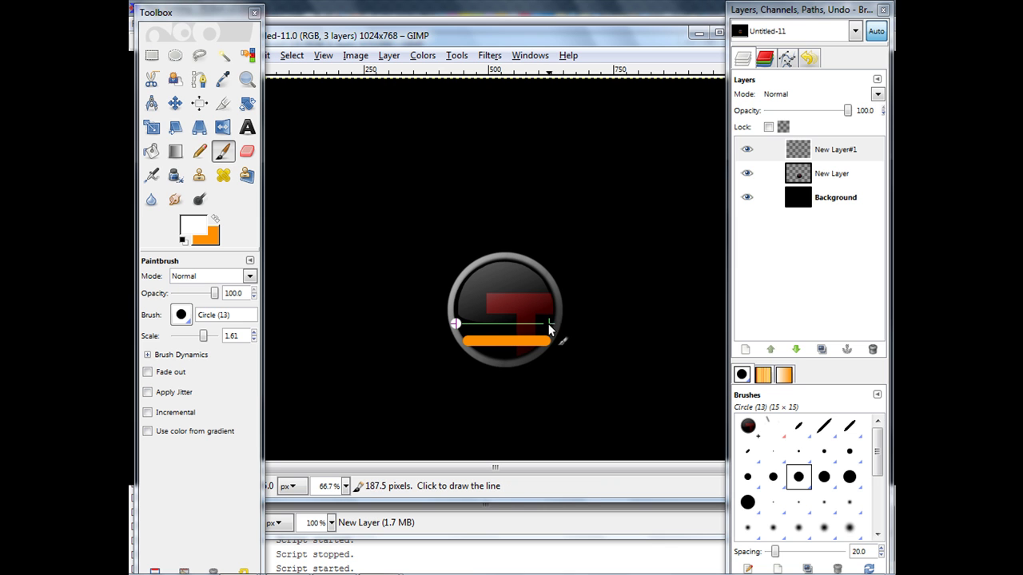
left_click(560, 325, "ctrl+shift")
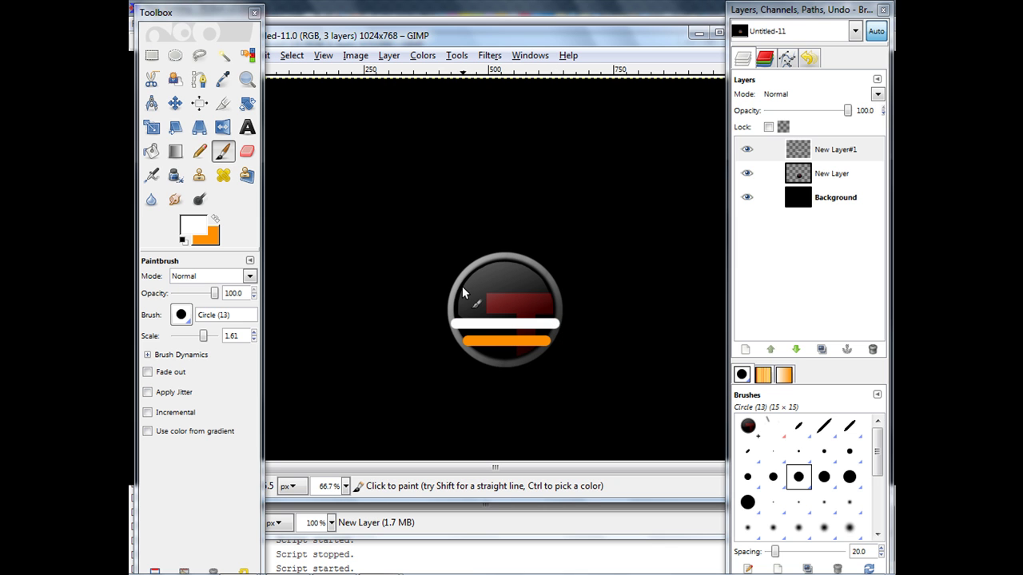
Paint a second orange stripe across the middle of the logo and a second white stripe above it
key("x")
left_click(552, 306, "ctrl+shift")
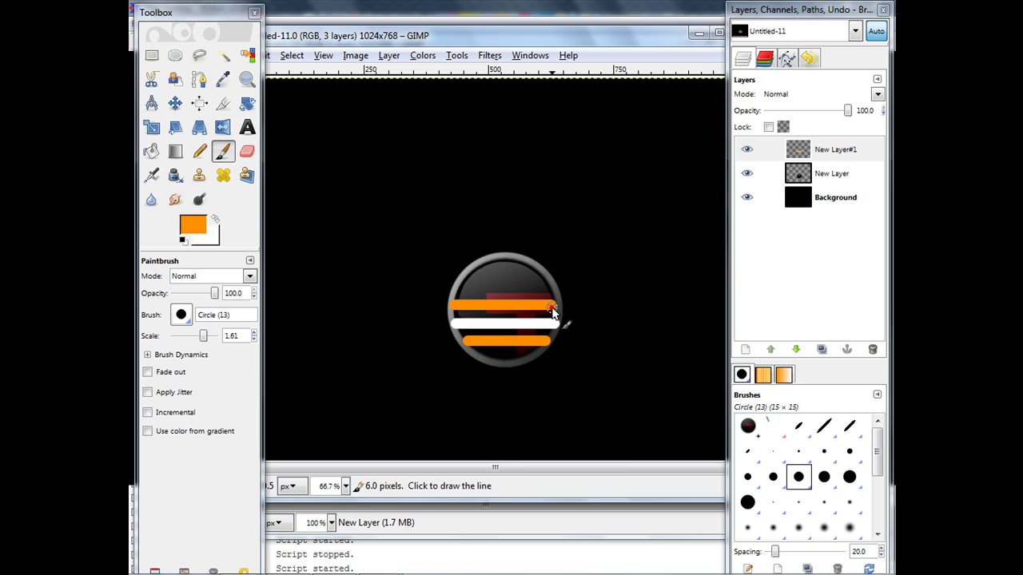
key("x")
left_click(461, 290)
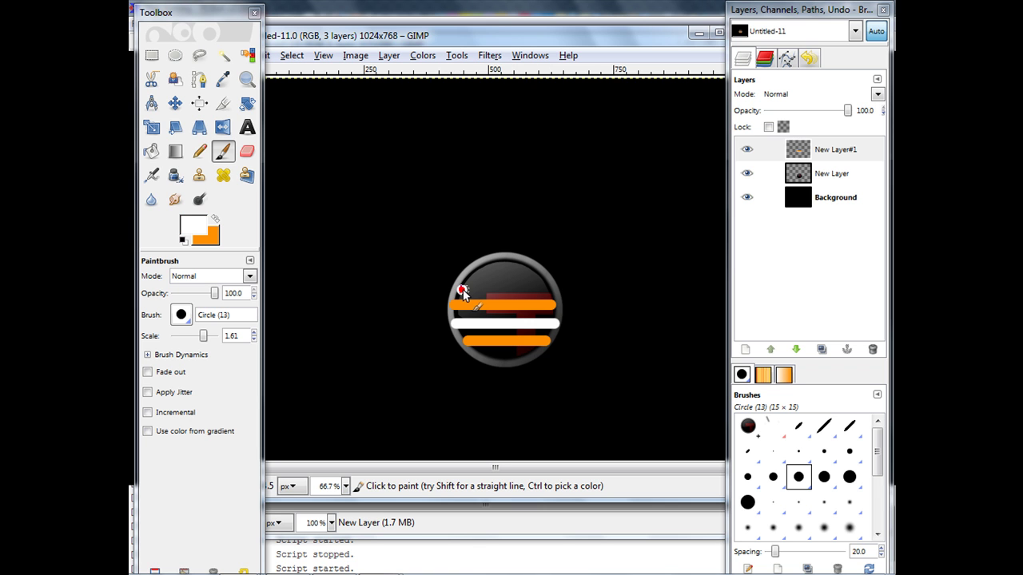
left_click(550, 296, "shift")
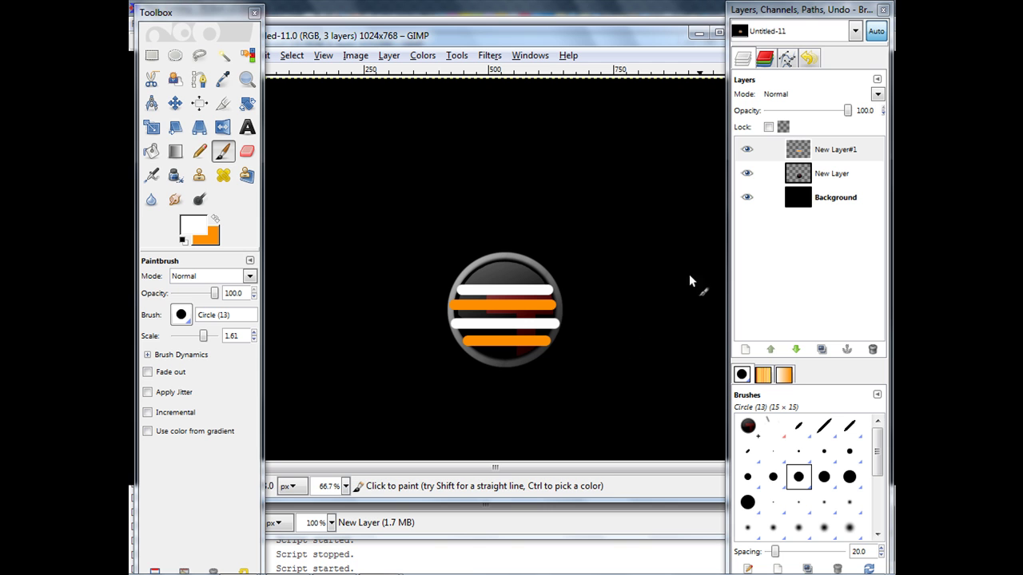
Choose the Smudge tool, test a stroke at rate 100 and undo it, and set the rate to 75
left_click(175, 201)
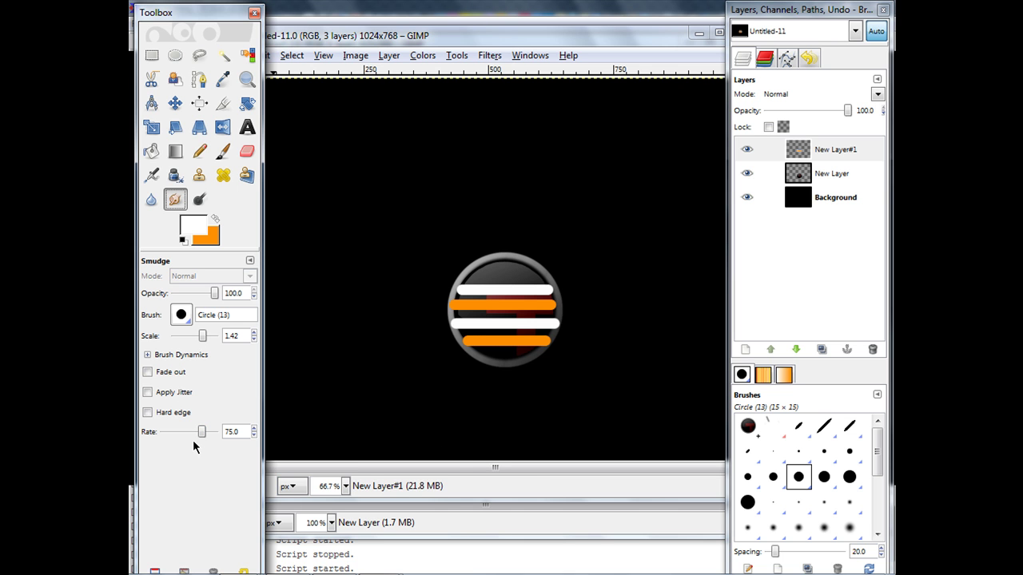
left_click_drag(201, 432, 217, 432)
left_click_drag(462, 364, 478, 256)
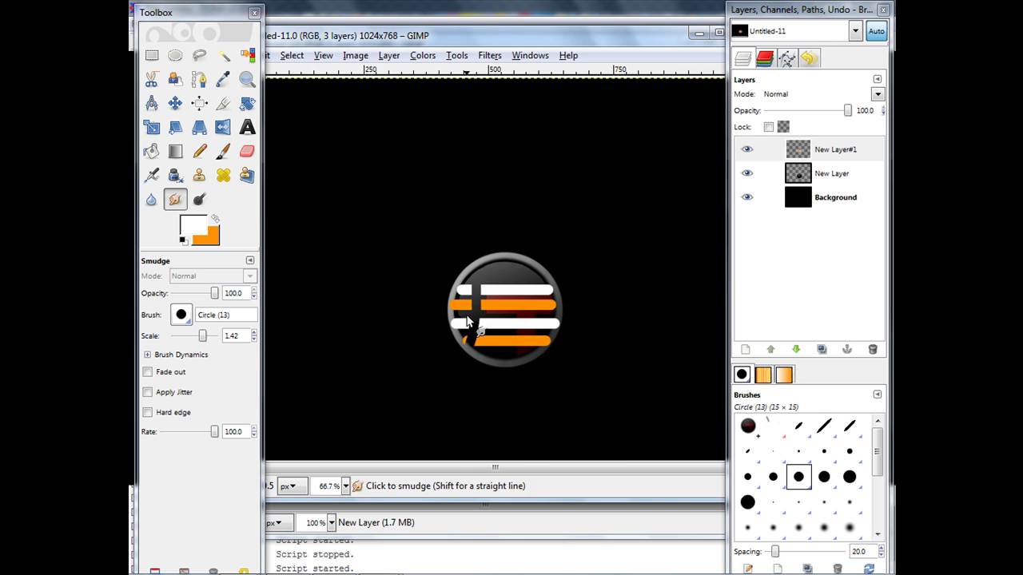
key("ctrl+z")
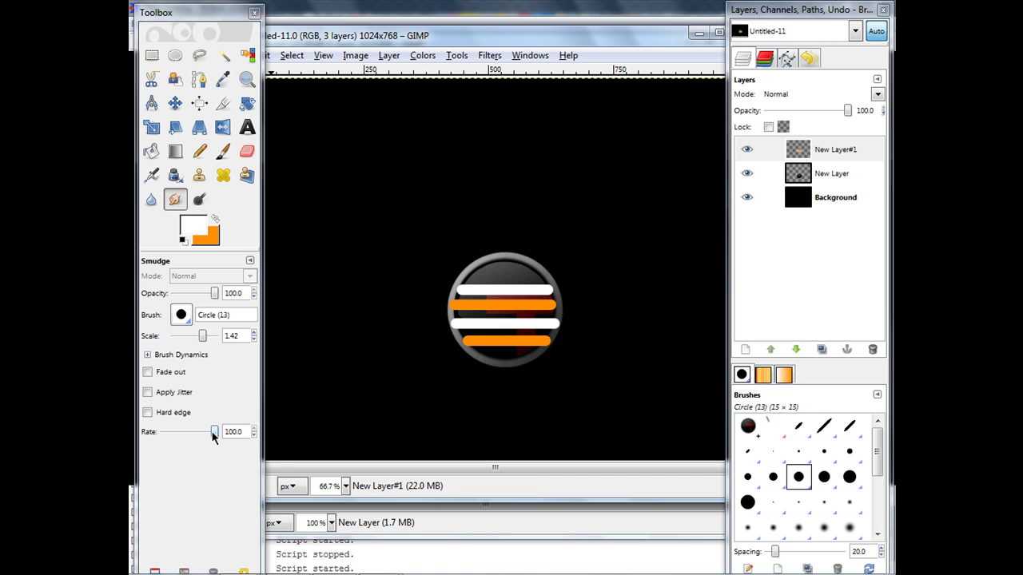
left_click_drag(213, 433, 162, 433)
left_click(462, 370)
left_click_drag(161, 432, 202, 433)
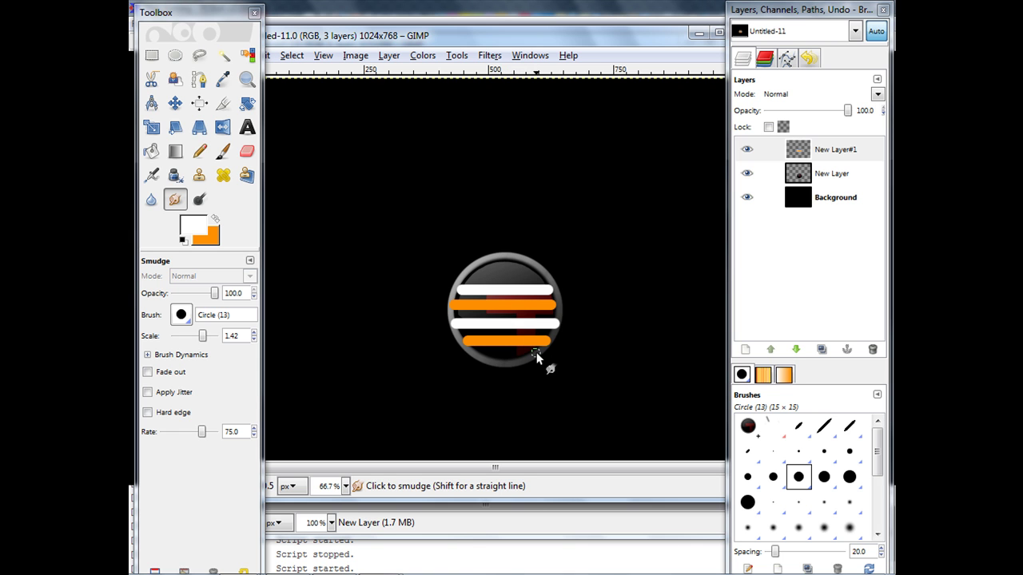
Smudge the right half of the stripes upward past the logo's upper edge to form flame tongues
left_click_drag(543, 342, 563, 254)
left_click_drag(543, 346, 556, 240)
mouse_move(541, 349)
left_mouse_down()
mouse_move(539, 229)
mouse_move(535, 342)
mouse_move(543, 264)
mouse_move(523, 296)
mouse_move(526, 368)
mouse_move(518, 208)
mouse_move(524, 355)
mouse_move(521, 225)
left_mouse_up()
mouse_move(516, 352)
left_mouse_down()
mouse_move(510, 258)
mouse_move(510, 351)
mouse_move(520, 265)
left_mouse_up()
left_click_drag(504, 351, 496, 248)
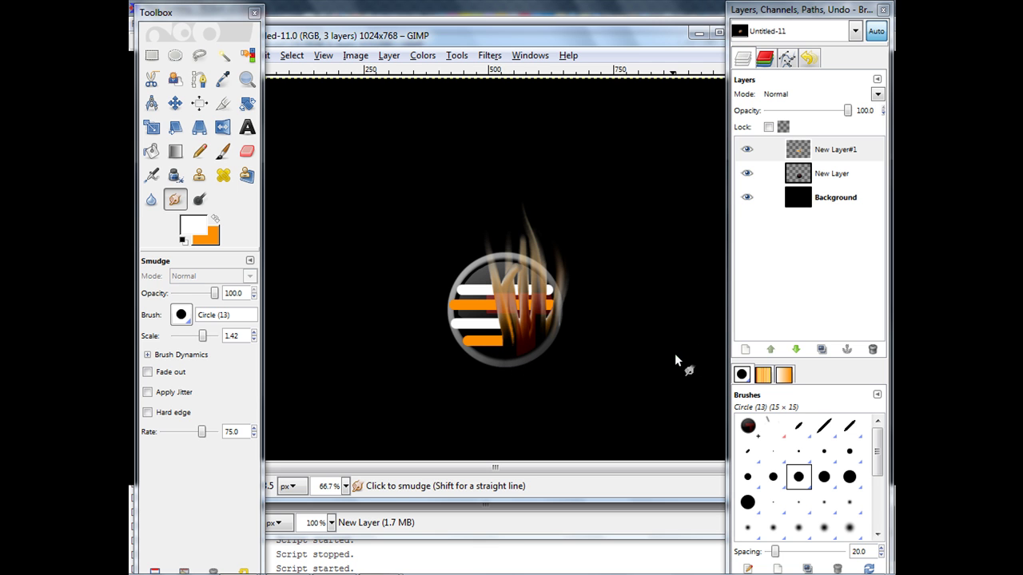
Move the logo slightly up on its layer and make the painted flame layer active again
key("m")
left_click(758, 172)
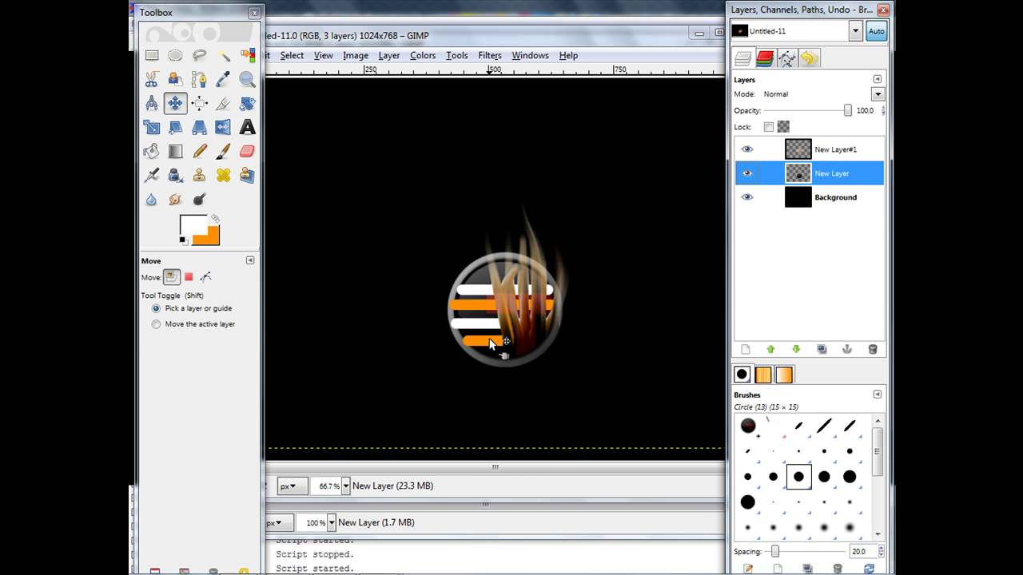
mouse_move(487, 344)
left_mouse_down()
mouse_move(484, 330)
mouse_move(491, 354)
left_mouse_up()
left_click(805, 158)
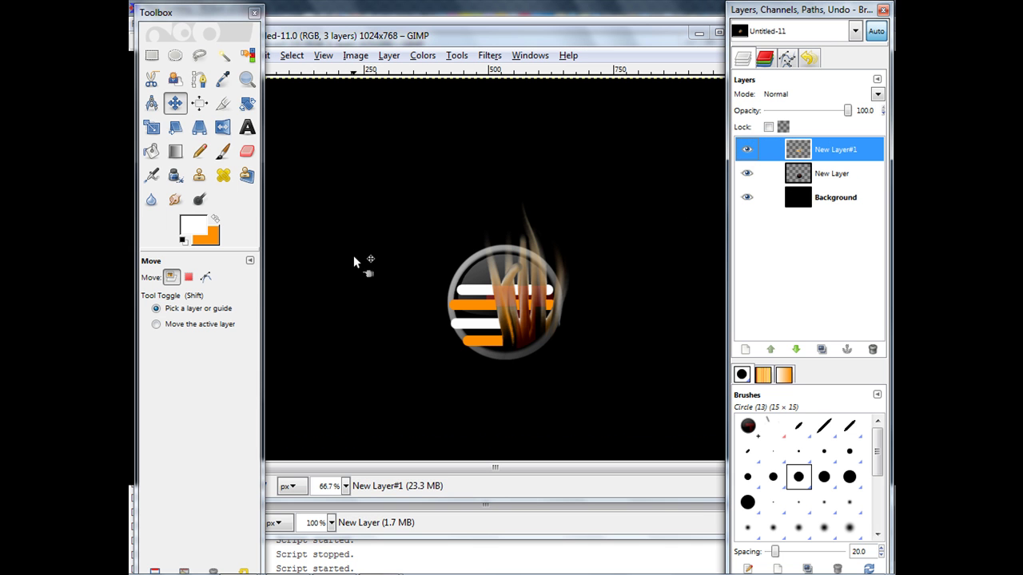
Smudge the middle and left parts of the stripes upward beyond the logo's upper edge as flames
key("p")
key("s")
left_click(469, 349)
mouse_move(483, 348)
left_mouse_down()
mouse_move(449, 221)
mouse_move(502, 354)
mouse_move(475, 255)
left_mouse_up()
mouse_move(493, 355)
left_mouse_down()
mouse_move(498, 217)
mouse_move(468, 219)
mouse_move(484, 279)
mouse_move(458, 199)
left_mouse_up()
left_click_drag(491, 337, 493, 235)
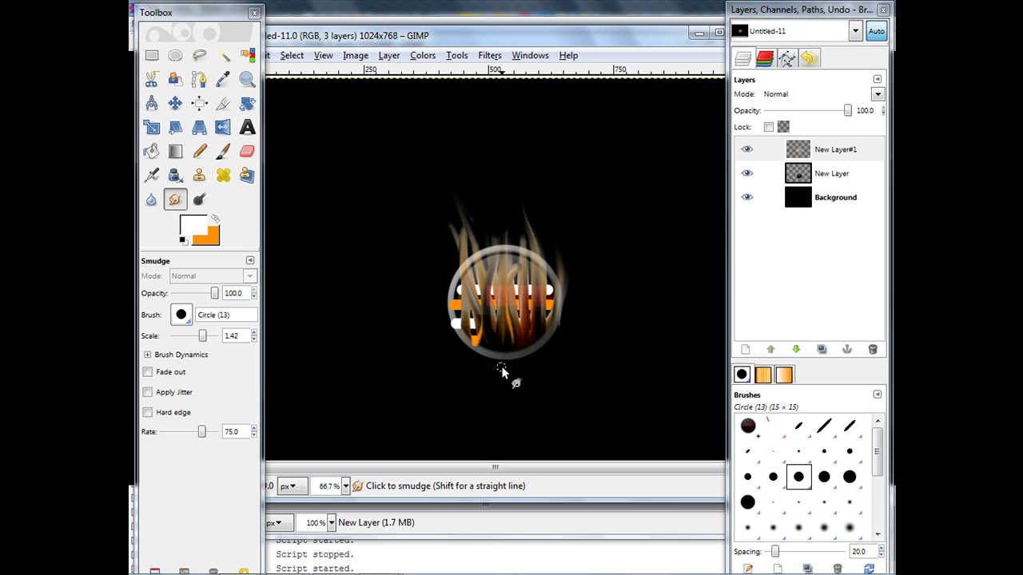
Smudge the remaining left ends of the stripes upward along the logo's rim, undoing the unwanted strokes
left_click_drag(501, 366, 471, 199)
key("ctrl+z")
left_click_drag(484, 337, 487, 269)
key("ctrl+z")
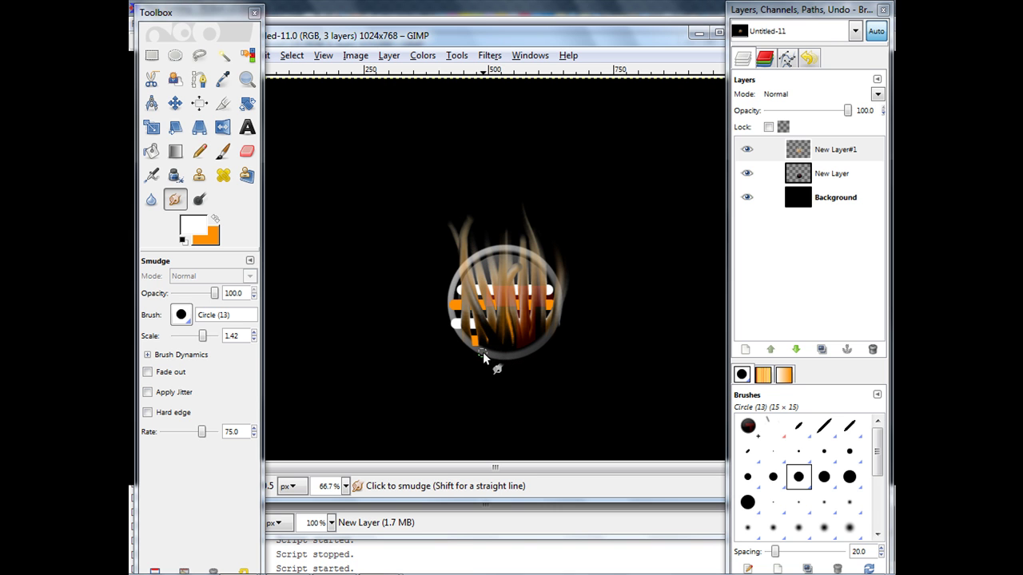
left_click_drag(485, 352, 457, 273)
left_click_drag(473, 353, 459, 241)
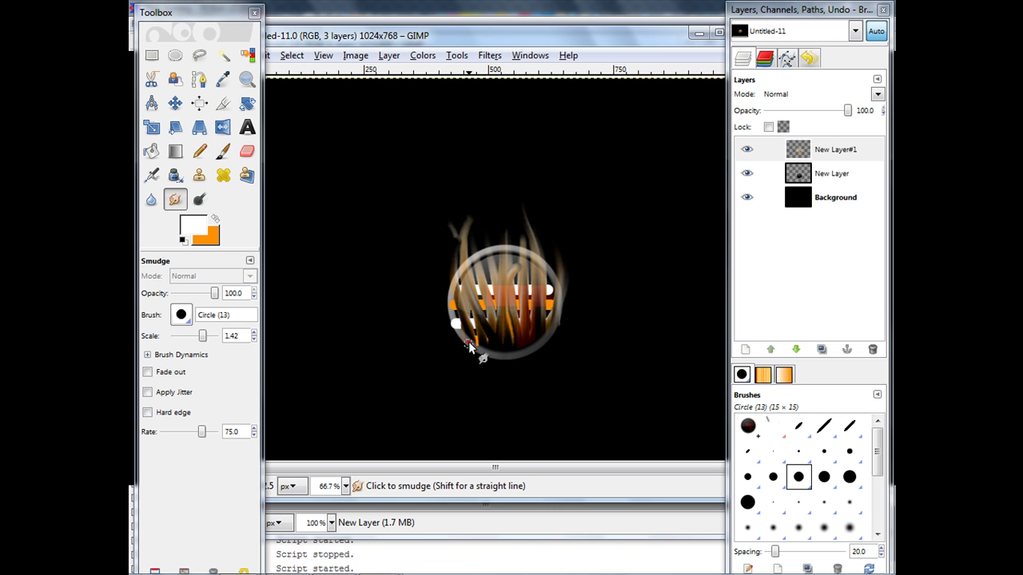
mouse_move(468, 339)
left_mouse_down()
mouse_move(431, 214)
mouse_move(457, 339)
mouse_move(486, 259)
left_mouse_up()
key("ctrl+z")
left_click_drag(453, 334, 465, 246)
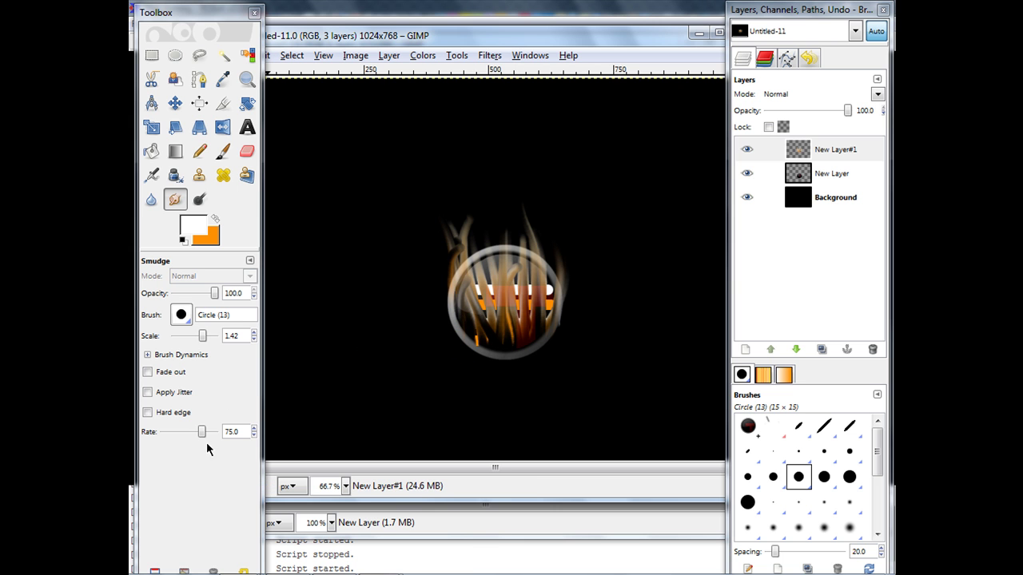
Set the smudge rate to 57.4 and blend the remaining stripe pieces upward into softer flames over the logo
left_click_drag(200, 432, 193, 432)
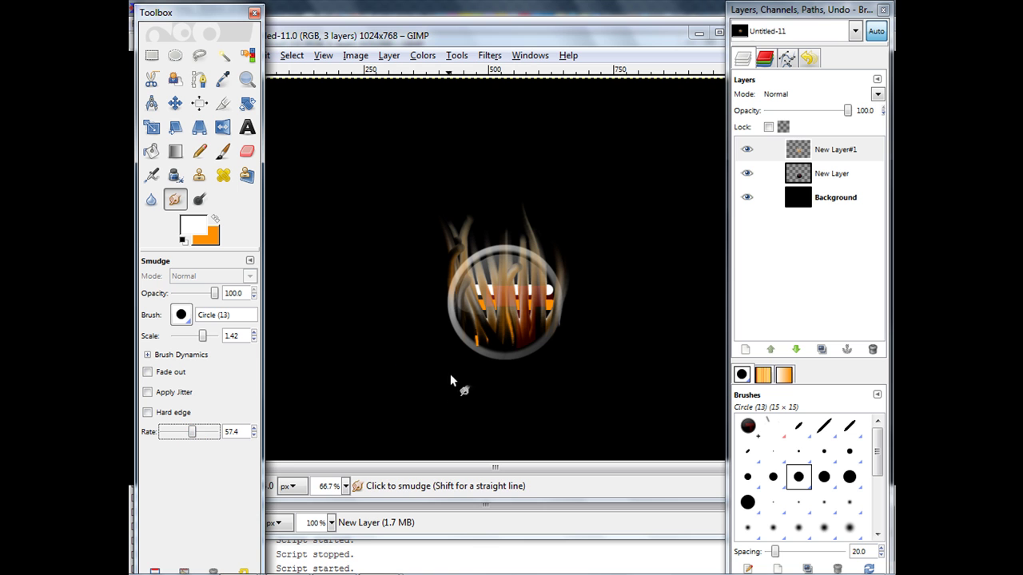
left_click_drag(463, 370, 484, 251)
mouse_move(478, 346)
left_mouse_down()
mouse_move(494, 304)
mouse_move(473, 358)
mouse_move(488, 327)
mouse_move(512, 345)
mouse_move(520, 275)
mouse_move(524, 334)
mouse_move(512, 212)
left_mouse_up()
left_click_drag(544, 325, 537, 228)
left_click_drag(472, 315, 467, 213)
mouse_move(448, 276)
left_mouse_down()
mouse_move(481, 196)
mouse_move(450, 258)
mouse_move(485, 254)
mouse_move(487, 228)
left_mouse_up()
left_click_drag(485, 286, 493, 234)
left_click_drag(501, 282, 503, 217)
left_click_drag(503, 258, 500, 204)
left_click_drag(486, 259, 492, 230)
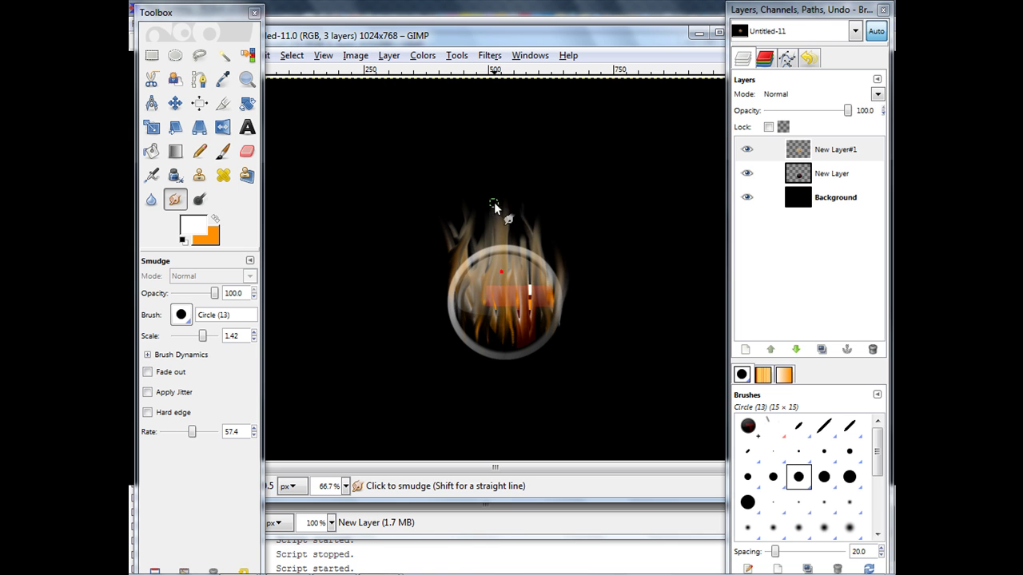
Smudge away the last stripe remnants and pull the central flames up into a tall peak above the logo
left_click_drag(515, 317, 504, 321)
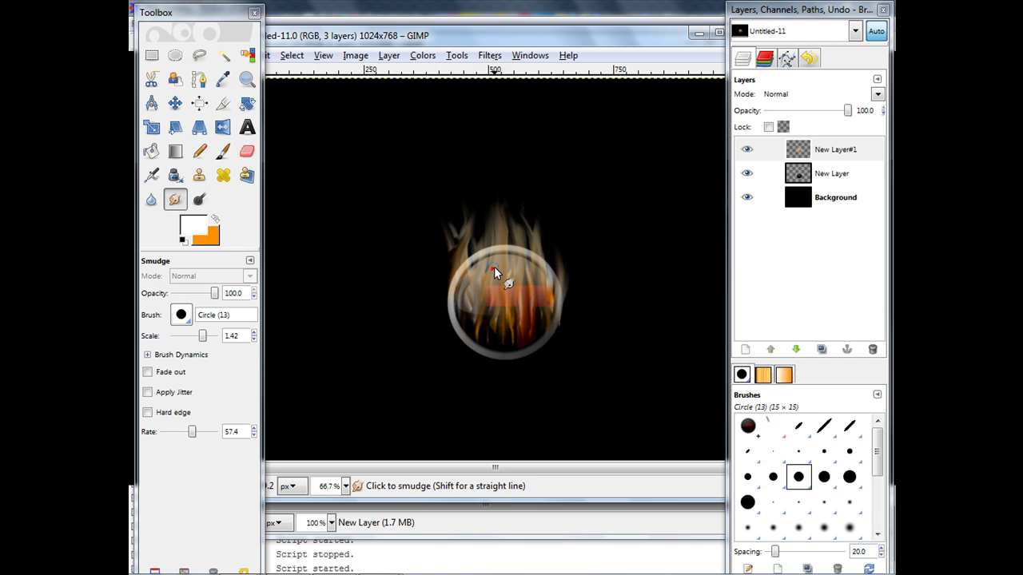
mouse_move(510, 323)
left_mouse_down()
mouse_move(510, 238)
mouse_move(495, 299)
mouse_move(484, 258)
mouse_move(491, 224)
mouse_move(490, 277)
mouse_move(510, 159)
left_mouse_up()
left_click_drag(521, 297, 526, 190)
left_click_drag(502, 268, 499, 190)
mouse_move(512, 270)
left_mouse_down()
mouse_move(504, 196)
mouse_move(492, 210)
mouse_move(527, 211)
left_mouse_up()
mouse_move(524, 257)
left_mouse_down()
mouse_move(505, 167)
mouse_move(486, 208)
mouse_move(479, 164)
mouse_move(505, 165)
left_mouse_up()
left_click_drag(503, 260, 505, 232)
mouse_move(477, 273)
left_mouse_down()
mouse_move(501, 177)
mouse_move(485, 274)
mouse_move(506, 286)
mouse_move(499, 180)
left_mouse_up()
left_click_drag(514, 347, 514, 288)
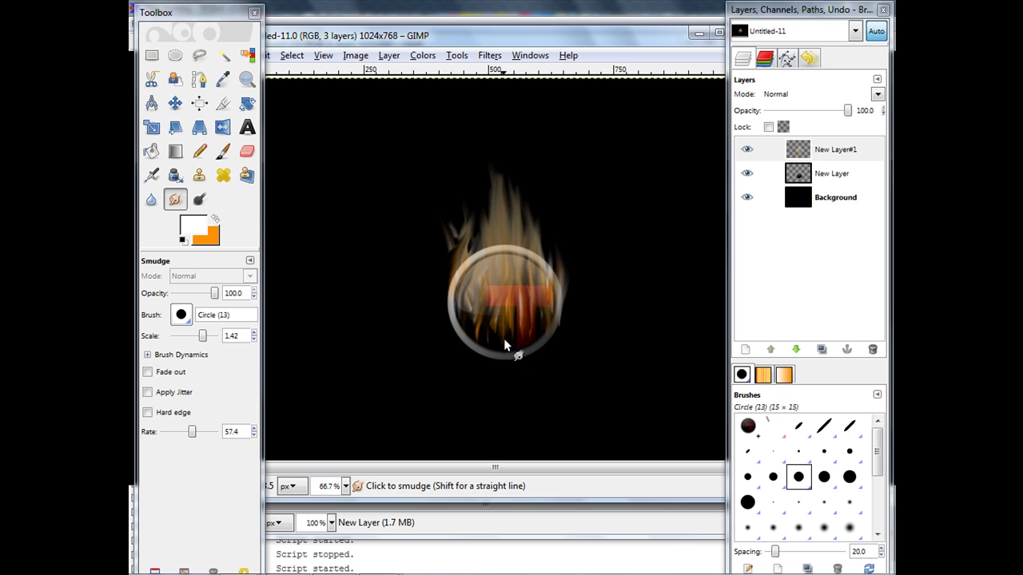
Smudge the orange streaks in the lower half of the logo upward to blend them with the flames
left_click_drag(511, 337, 500, 232)
left_click_drag(479, 335, 493, 262)
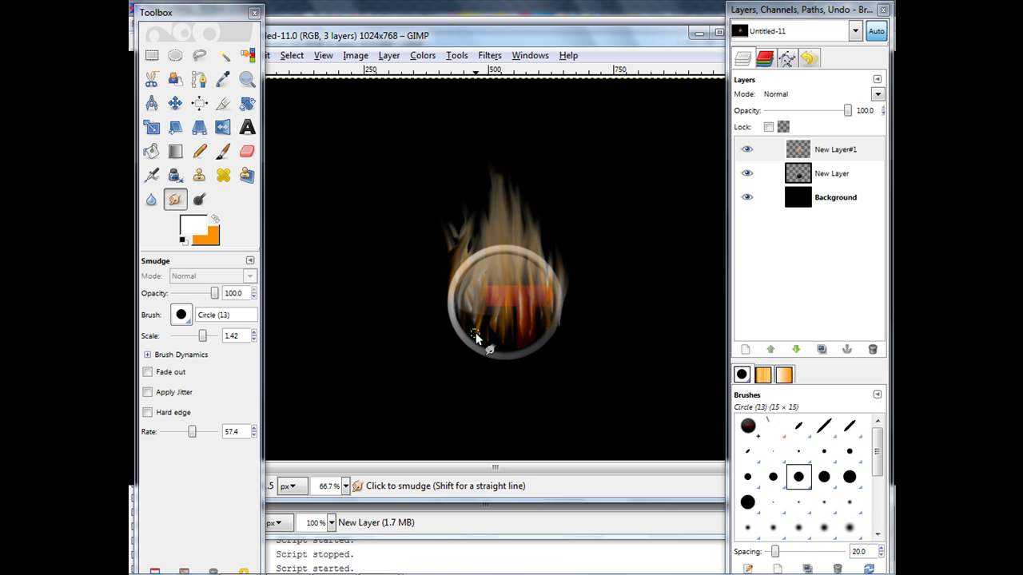
left_click_drag(475, 334, 479, 303)
left_click_drag(475, 345, 491, 297)
left_click_drag(525, 329, 520, 250)
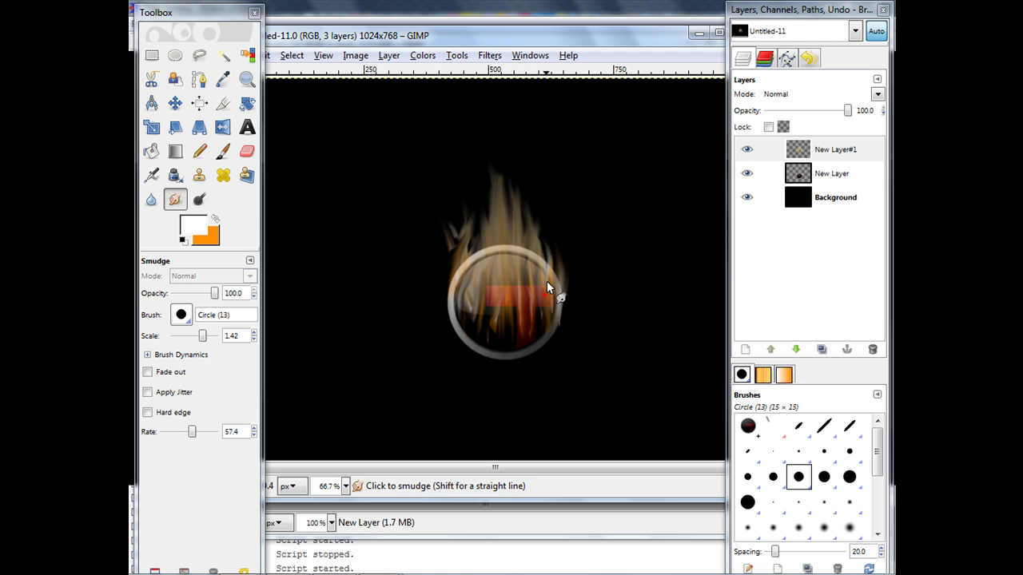
Extend the central flames higher above the logo and taper their sides toward the peak
left_click_drag(502, 296, 506, 194)
left_click_drag(472, 265, 492, 116)
mouse_move(512, 232)
left_mouse_down()
mouse_move(505, 163)
mouse_move(519, 160)
left_mouse_up()
left_click_drag(470, 244, 495, 161)
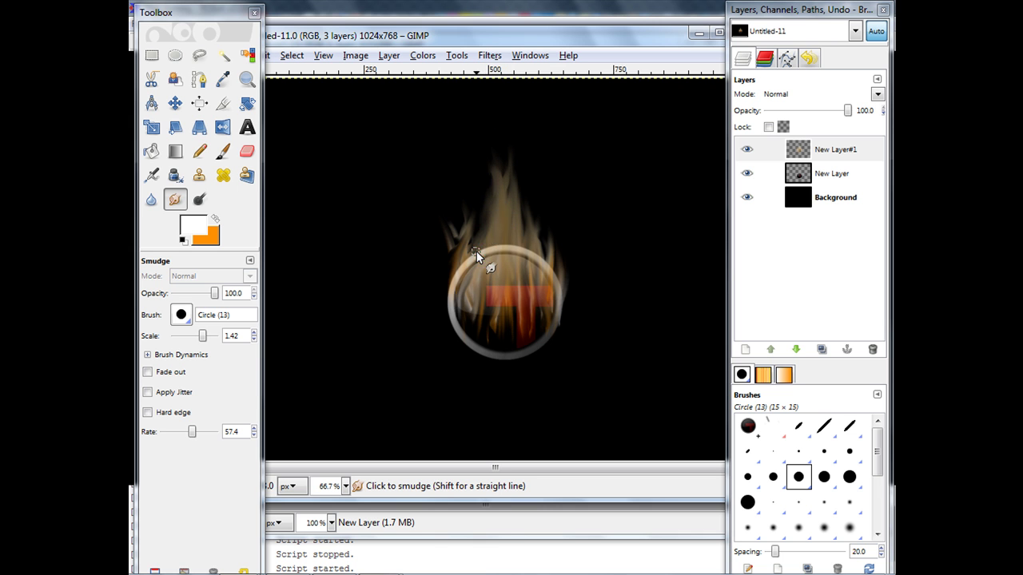
left_click_drag(476, 254, 480, 219)
left_click_drag(547, 266, 519, 170)
Smudge the flame wisps beside the logo's upper-left rim to soften that edge
left_click_drag(439, 260, 450, 203)
left_click_drag(455, 283, 448, 272)
left_click_drag(467, 221, 445, 215)
Erase the stray wisps on the left of the flames using the Circle Fuzzy (19) eraser brush at scale 5.94
left_click(223, 151)
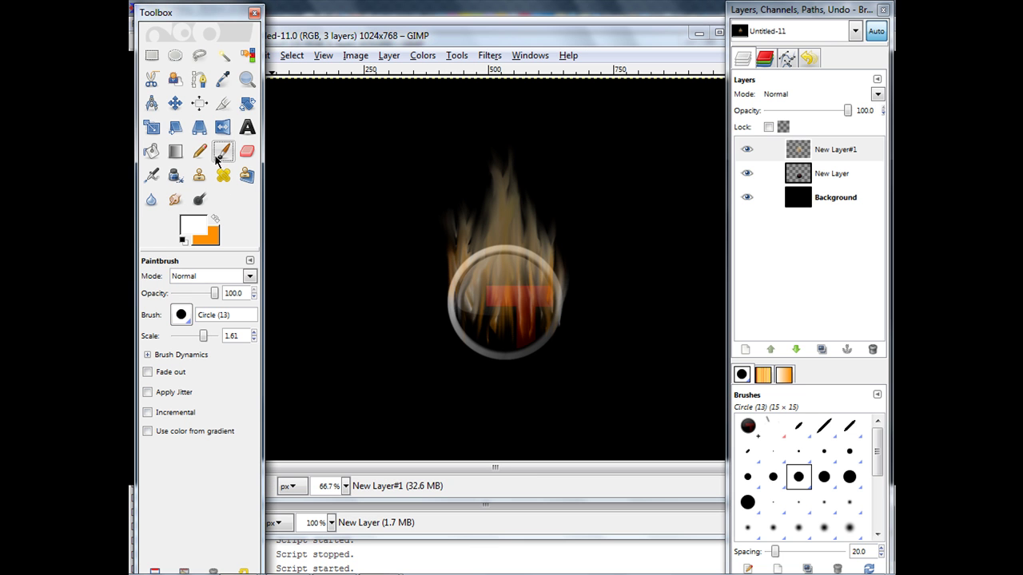
left_click(246, 151)
left_click(182, 314)
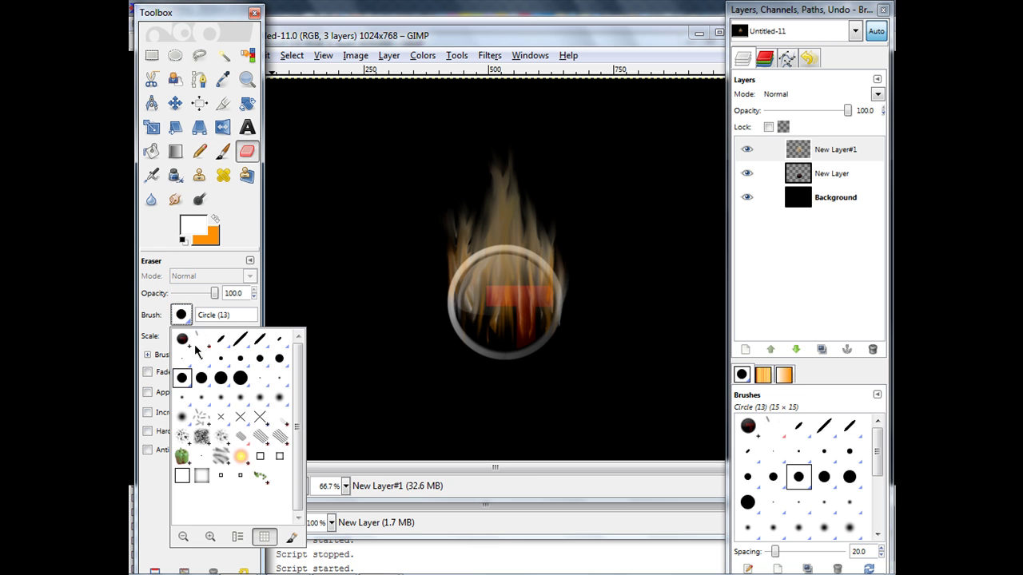
left_click(182, 419)
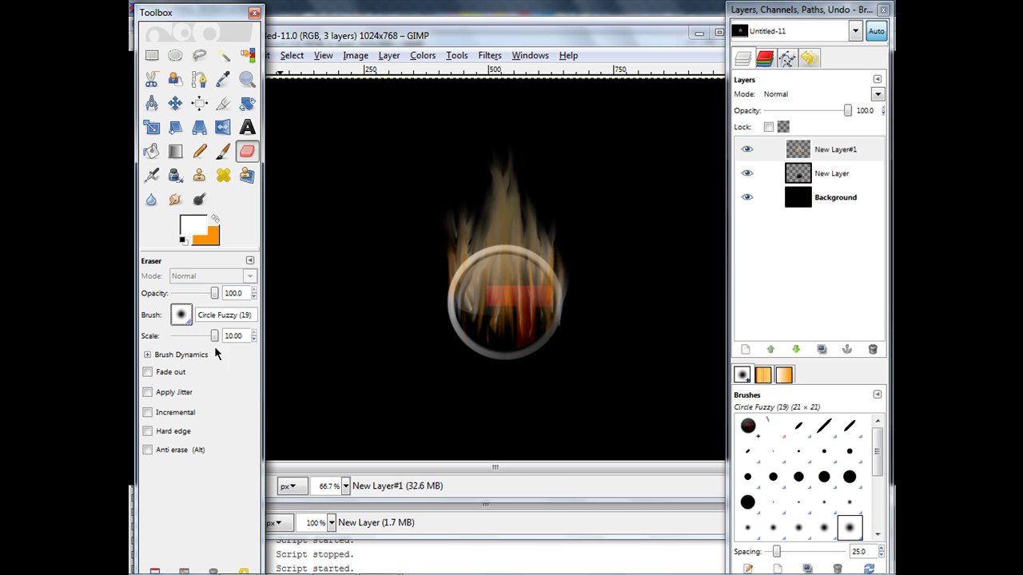
left_click_drag(214, 336, 210, 336)
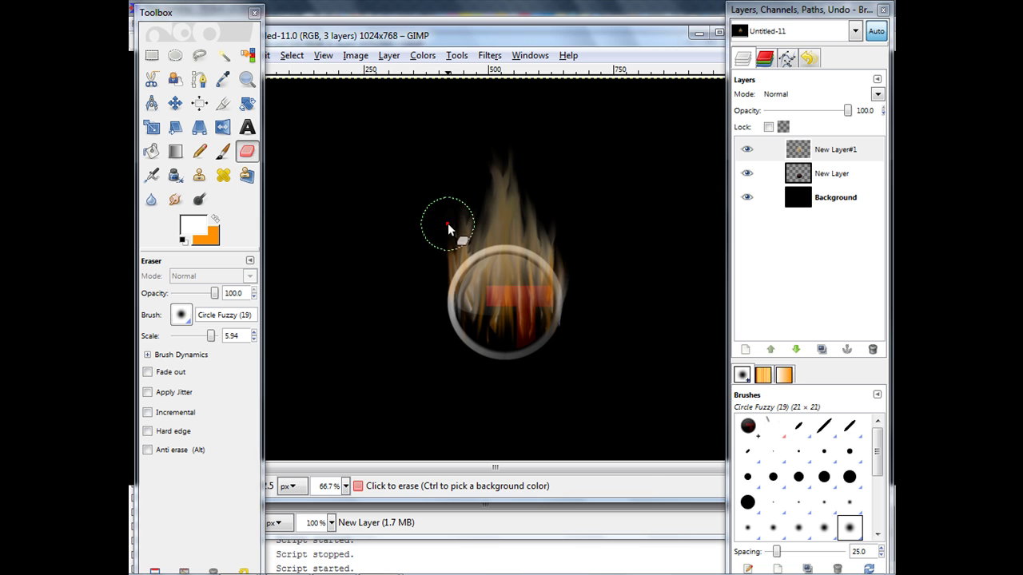
left_click_drag(445, 231, 466, 218)
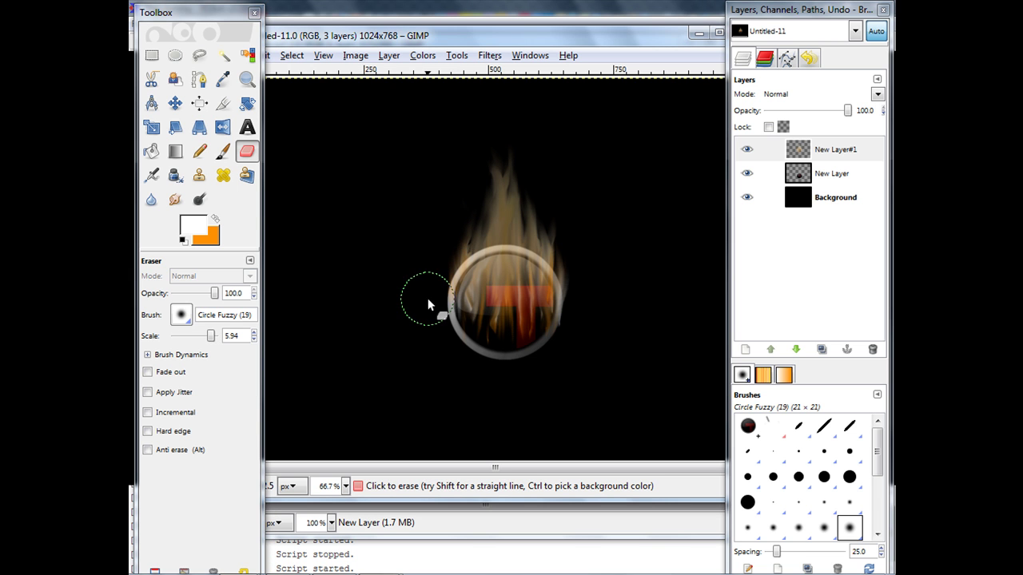
Erase the stray flame wisps around the upper edge and right side of the logo
left_click_drag(451, 236, 548, 212)
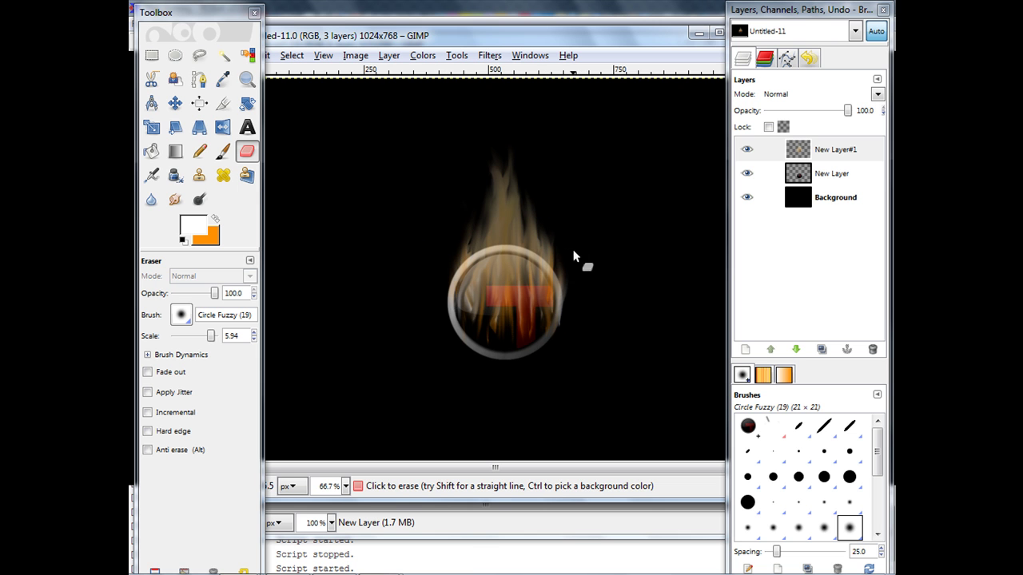
mouse_move(570, 318)
left_mouse_down()
mouse_move(569, 296)
mouse_move(564, 343)
mouse_move(563, 330)
left_mouse_up()
Colorize the flame layer New Layer#1 with hue 41, saturation 96 and lightness -36
left_click(823, 154)
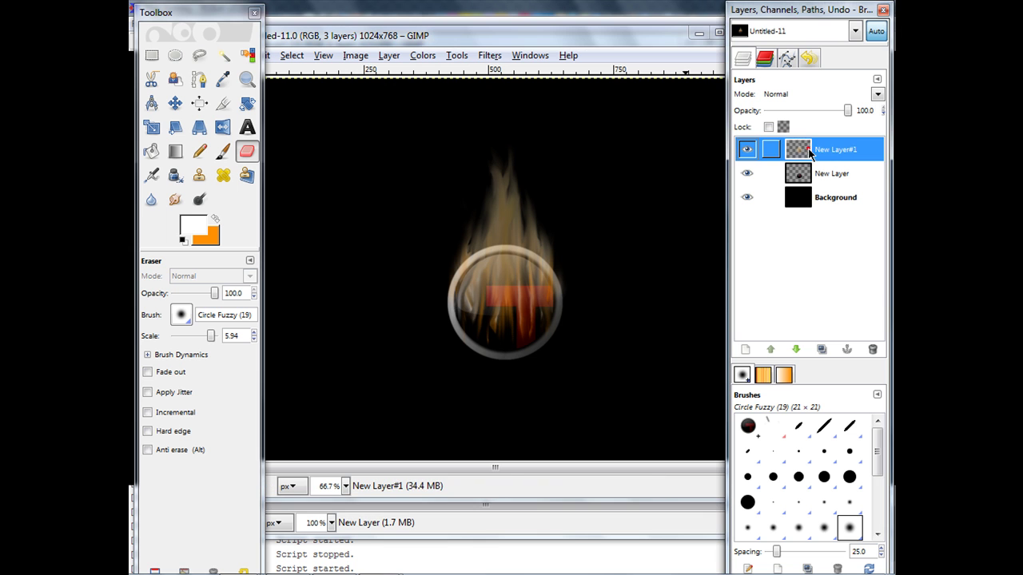
left_click(422, 56)
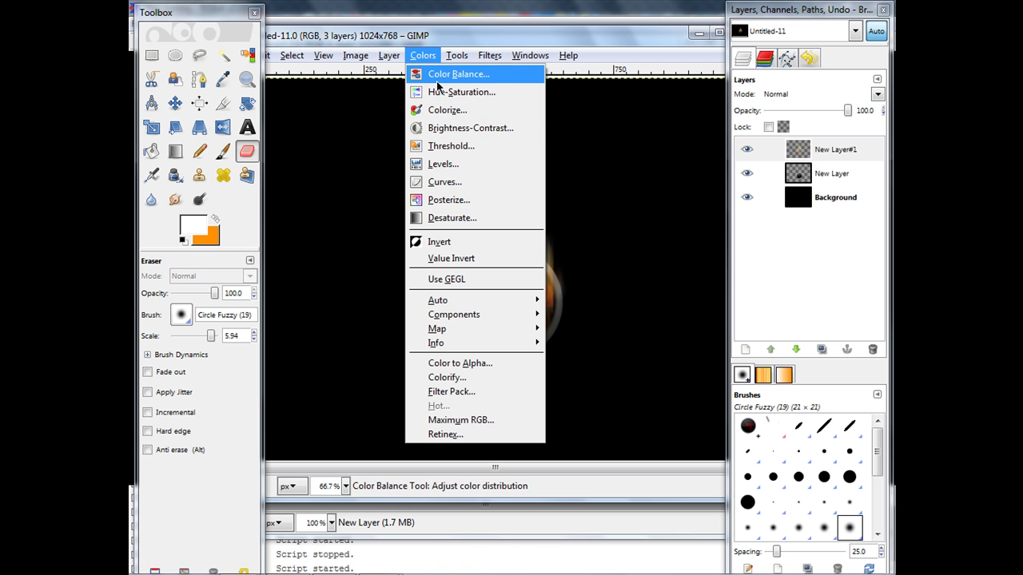
left_click(438, 109)
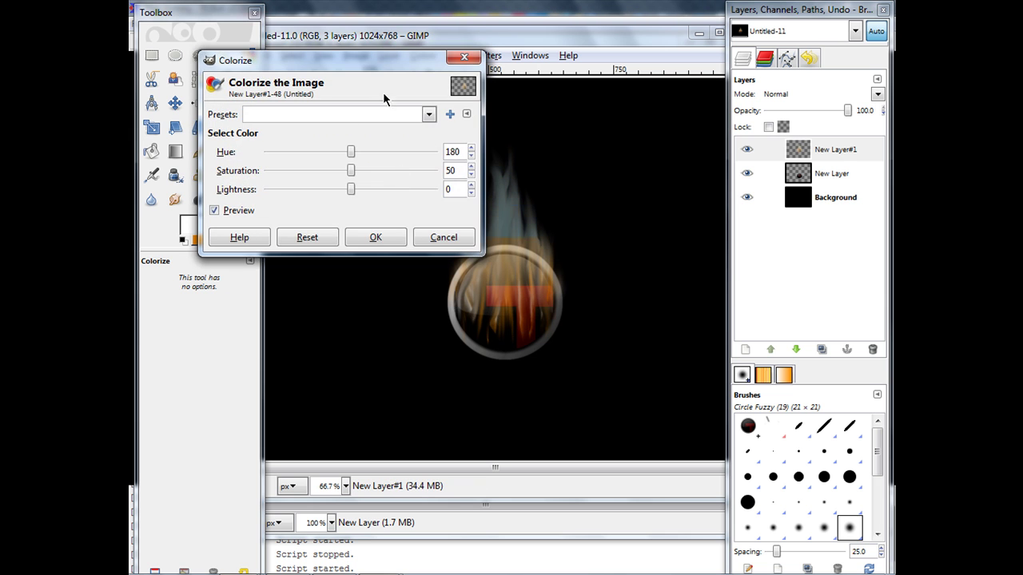
left_click_drag(371, 61, 358, 28)
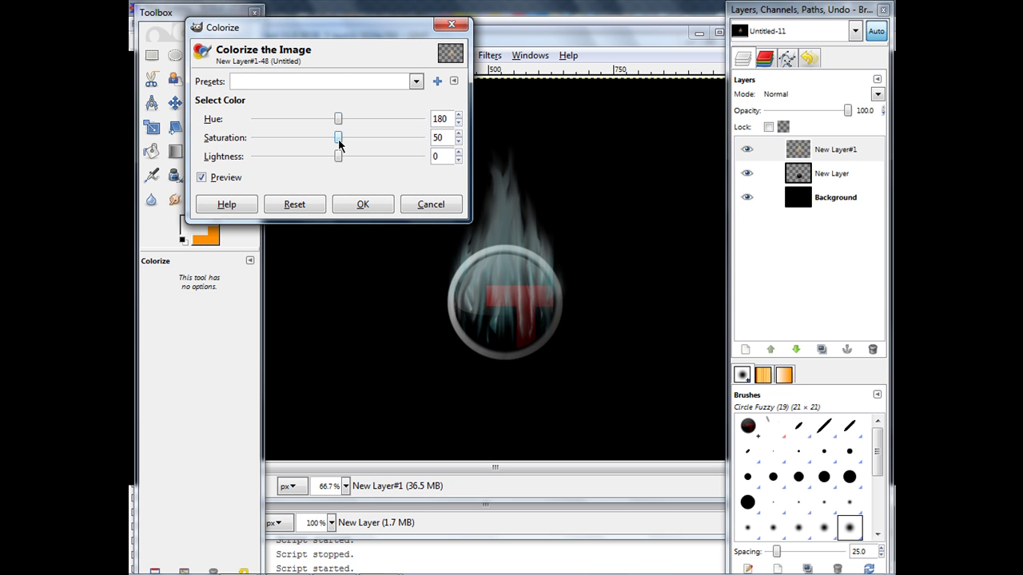
left_click_drag(338, 138, 302, 150)
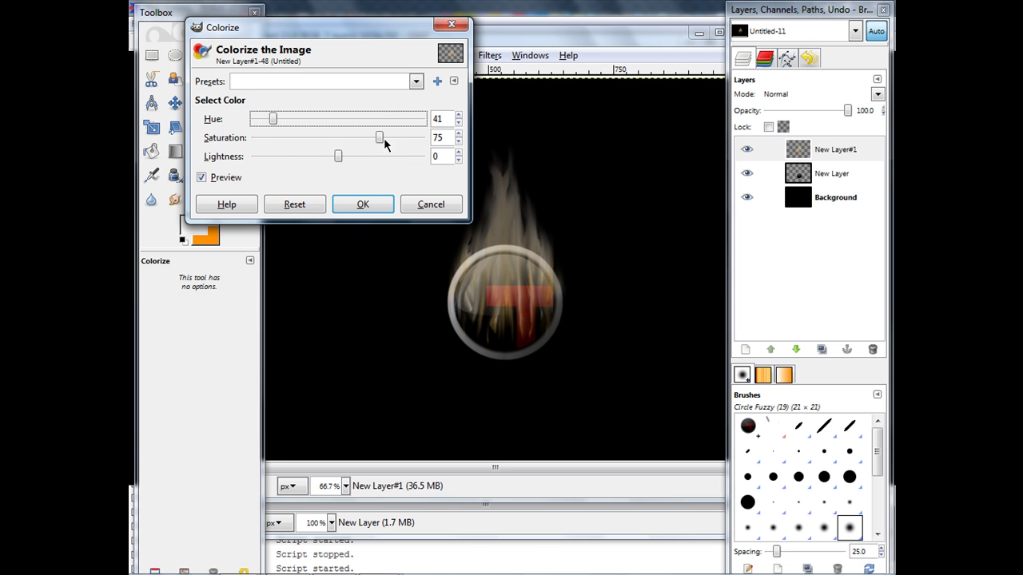
left_click_drag(381, 137, 414, 140)
left_click_drag(338, 156, 308, 160)
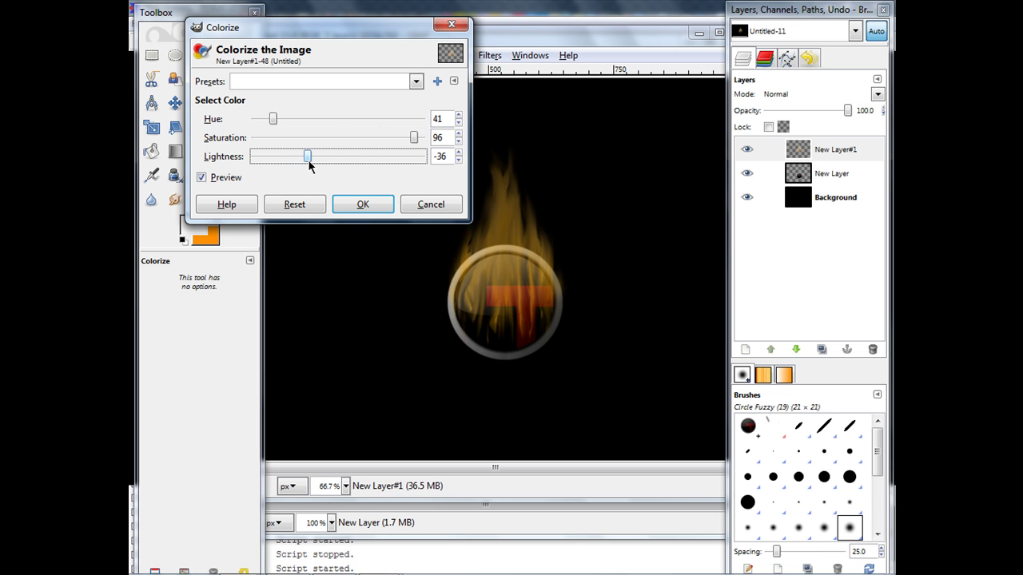
left_click(362, 205)
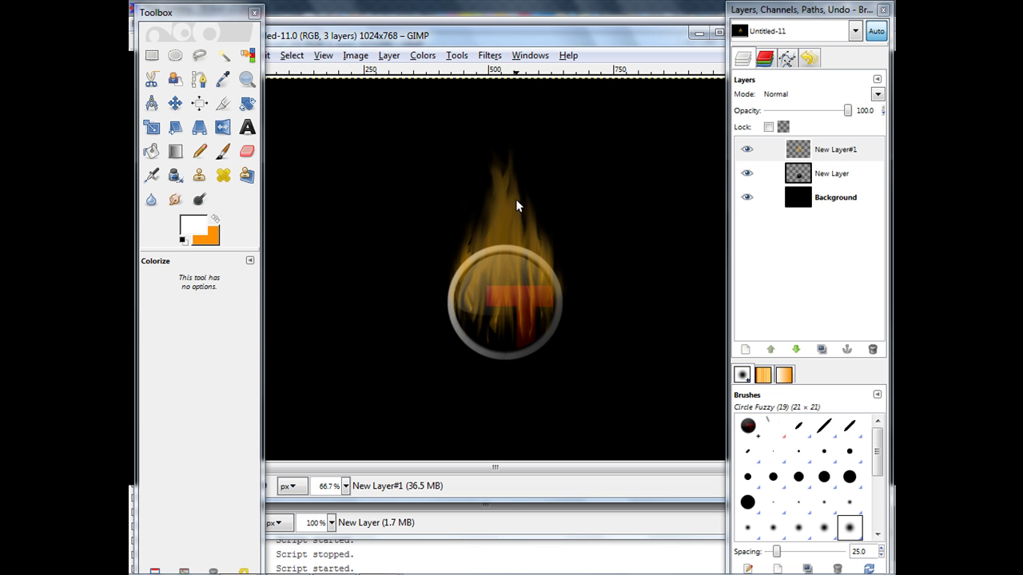
Shift the flame layer's midtones toward red, yellow and magenta with Color Balance
left_click(425, 56)
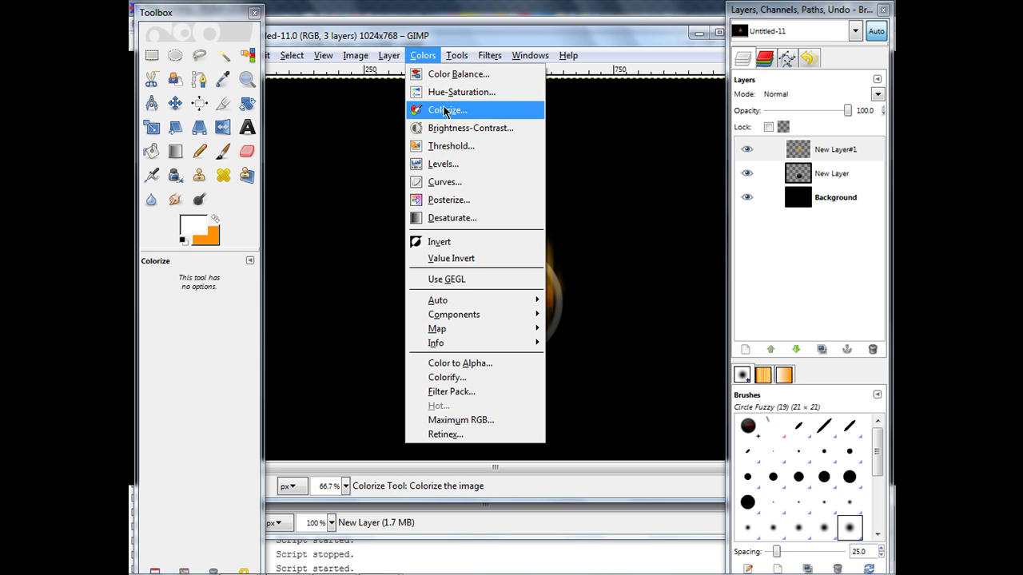
left_click(451, 74)
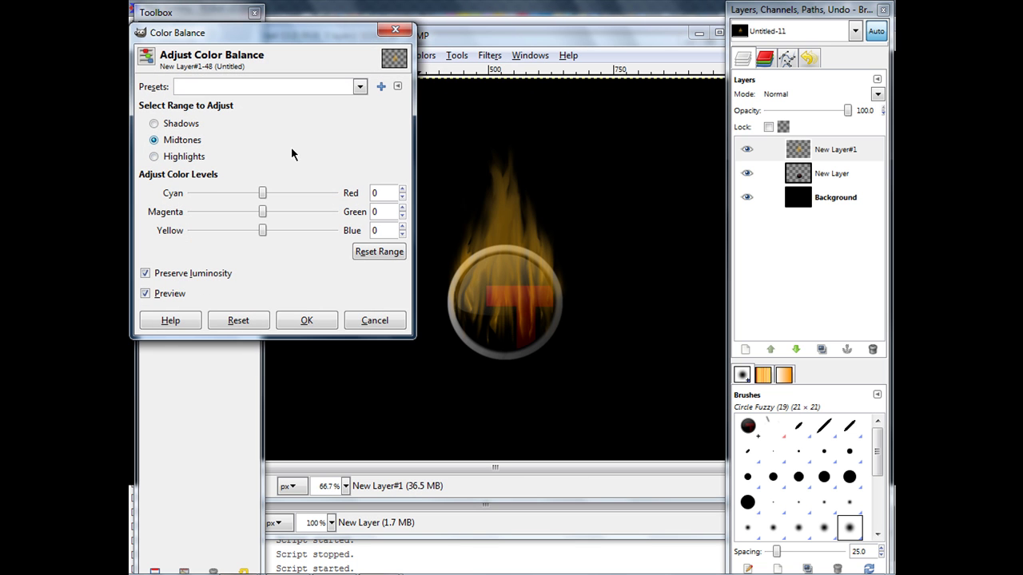
left_click_drag(262, 195, 448, 214)
left_click_drag(260, 232, 129, 218)
left_click_drag(261, 211, 209, 228)
left_click(307, 321)
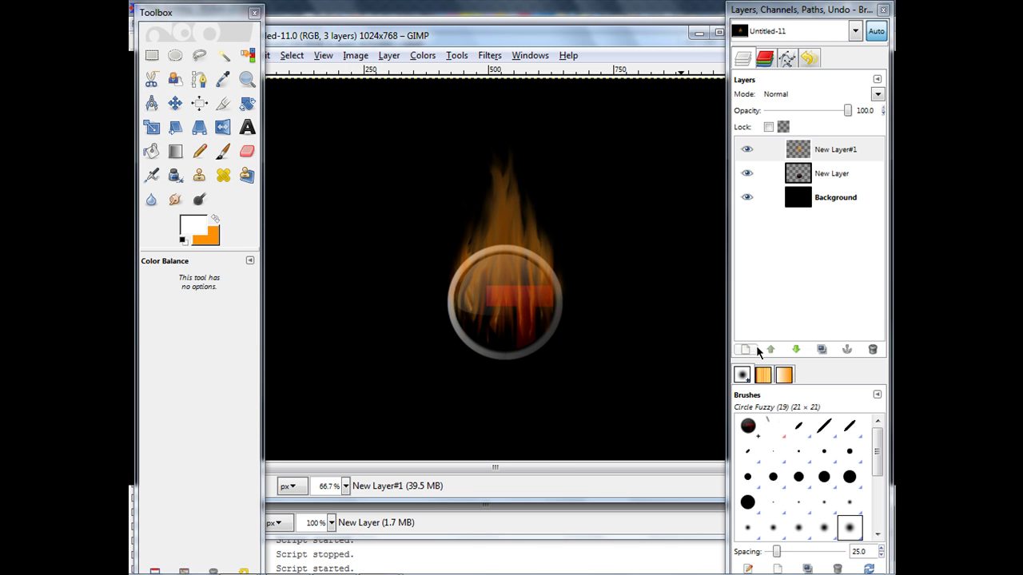
Duplicate the flame layer New Layer#1 twice to intensify the fire
left_click(815, 153)
right_click(854, 154)
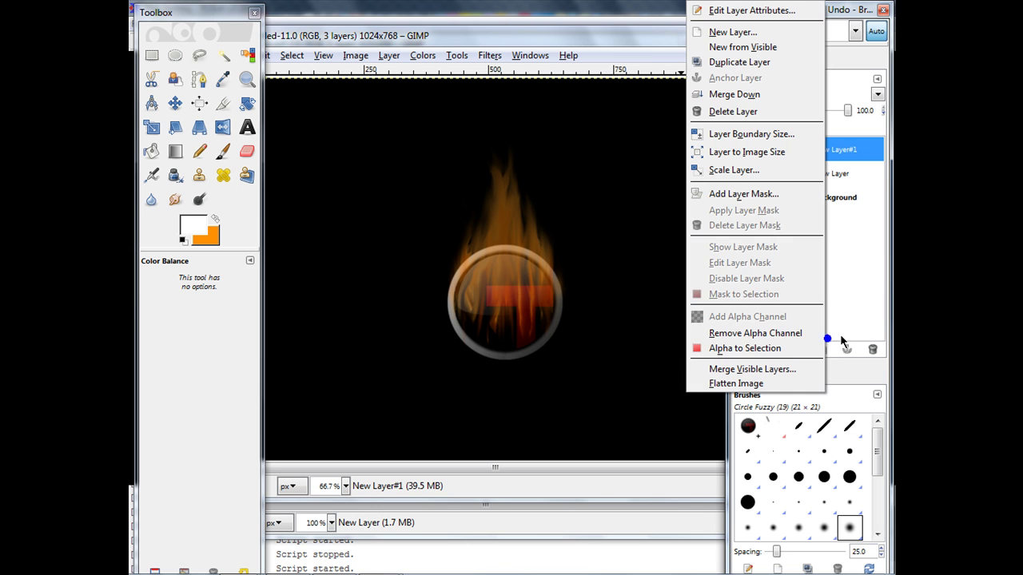
left_click(851, 150)
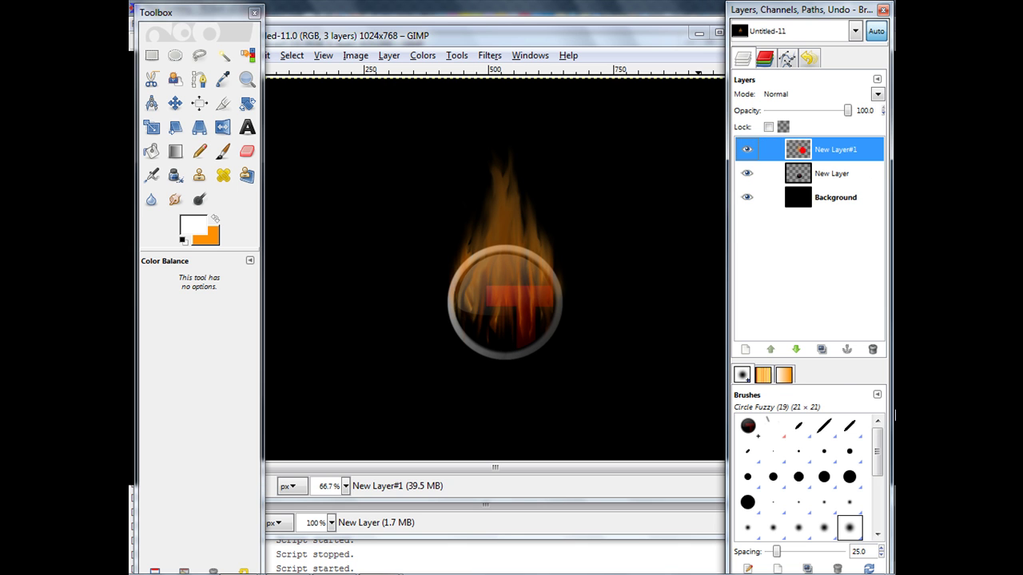
left_click(825, 349)
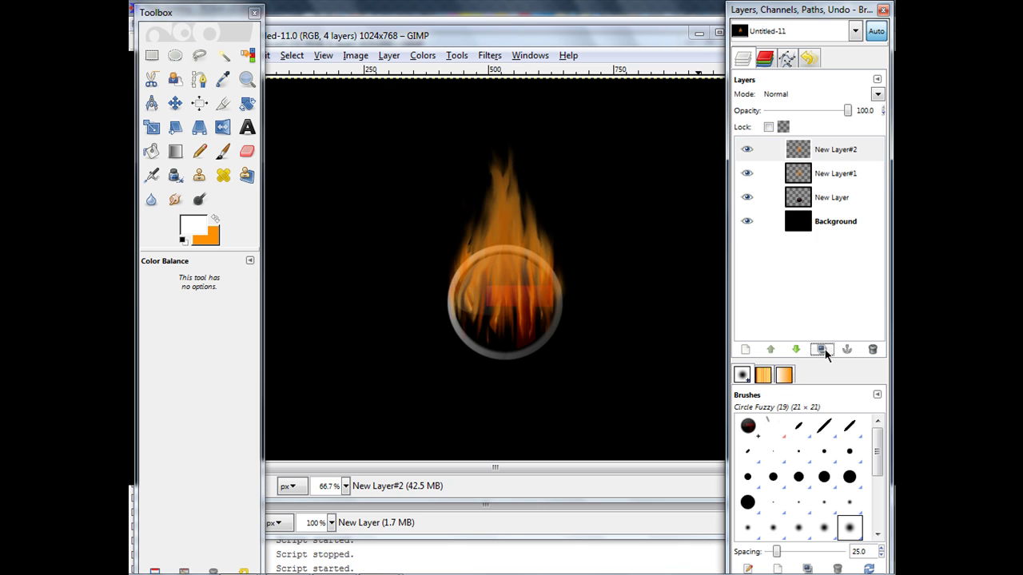
left_click(825, 349)
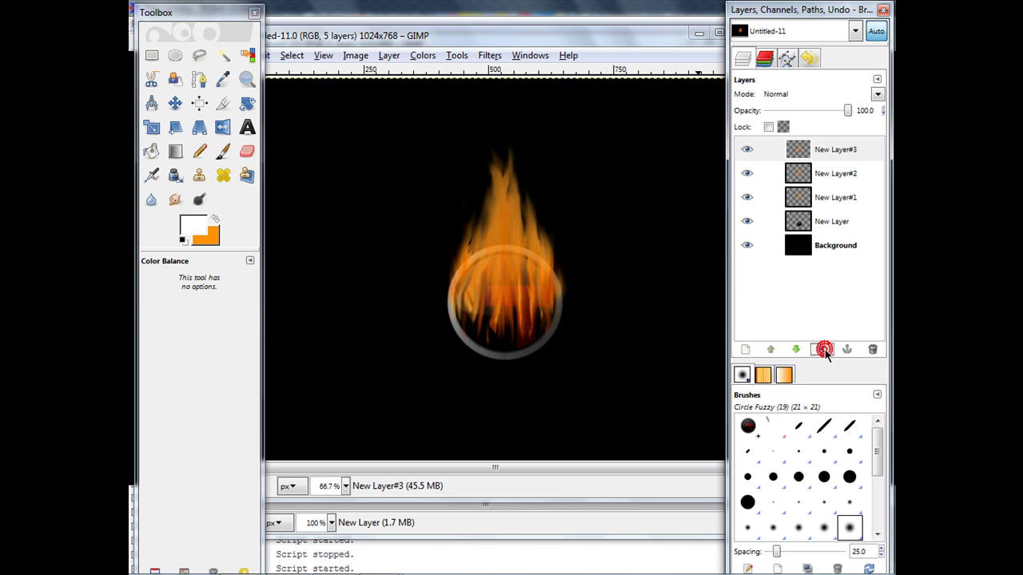
Raise the logo layer New Layer to the top of the layer stack, above all flame layers
left_click(810, 227)
mouse_move(810, 230)
left_mouse_down()
mouse_move(807, 148)
mouse_move(797, 222)
mouse_move(800, 141)
mouse_move(803, 235)
left_mouse_up()
left_click(771, 350)
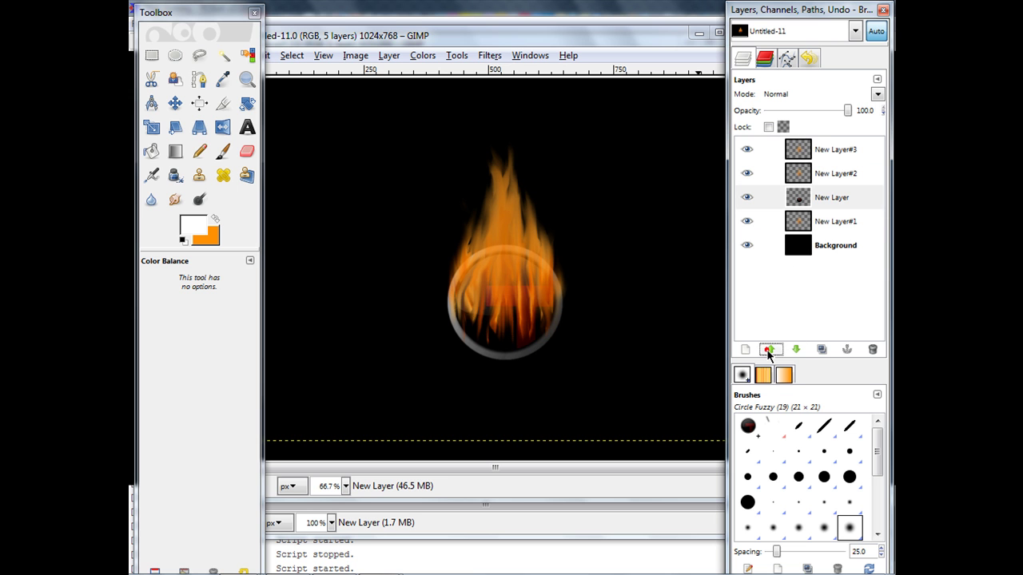
left_click(771, 349)
left_click(770, 349)
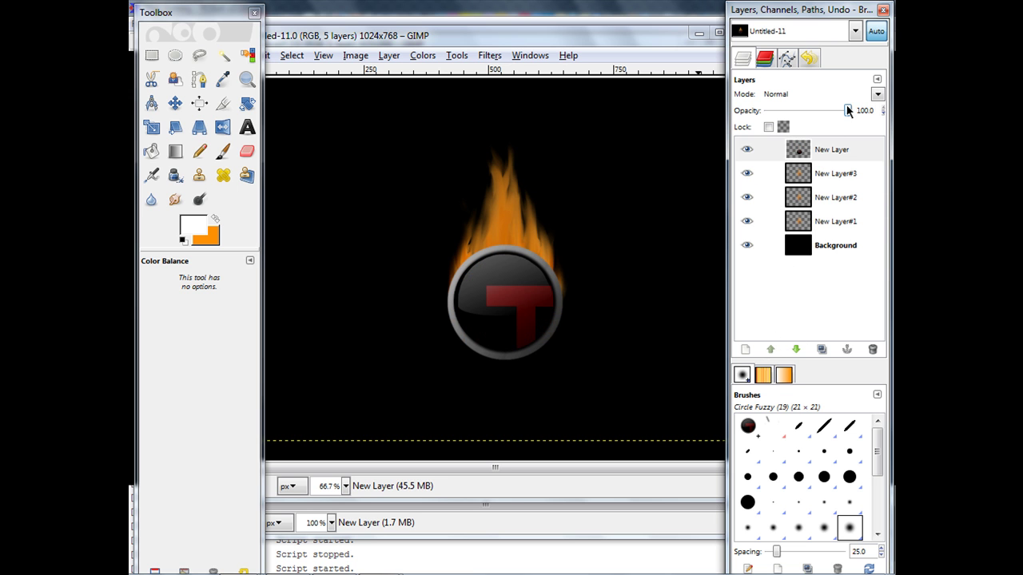
left_click_drag(846, 114, 865, 128)
left_click(423, 56)
mouse_move(463, 55)
left_click(476, 33)
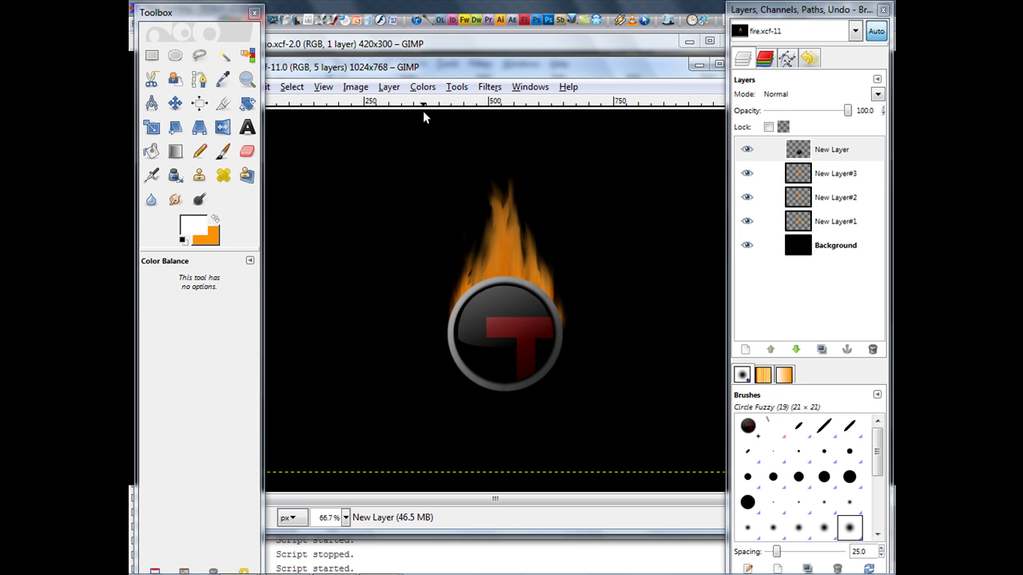
Adjust the logo layer's midtones with Color Balance to red 100, green -17 and blue -100
left_click(423, 86)
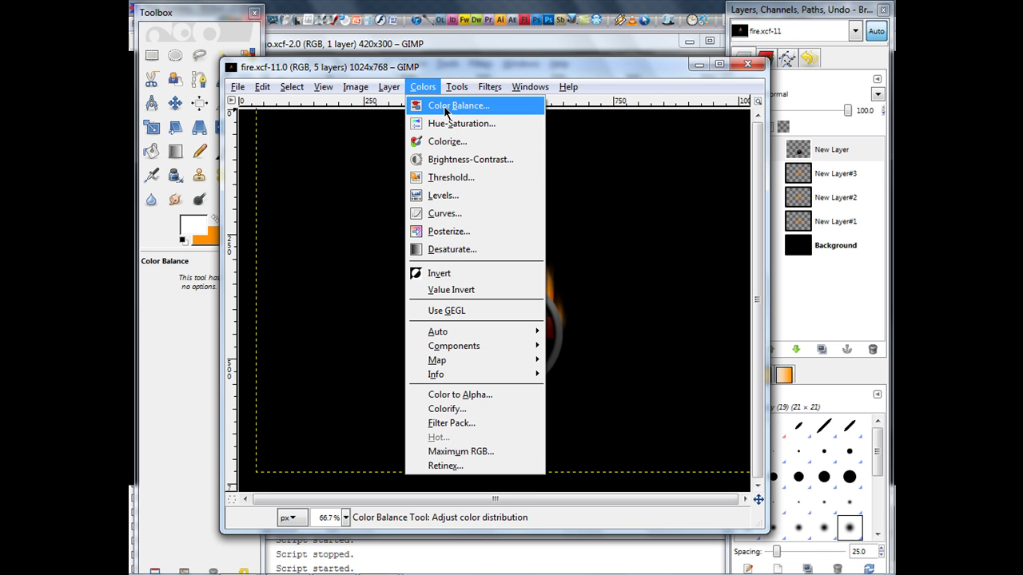
left_click(444, 106)
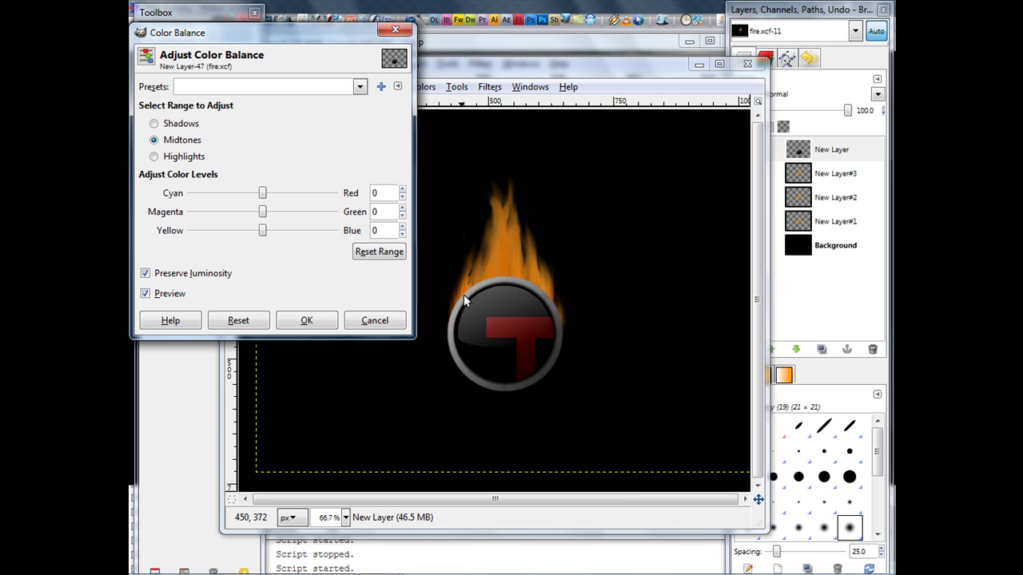
left_click_drag(264, 194, 338, 193)
left_click_drag(263, 231, 191, 231)
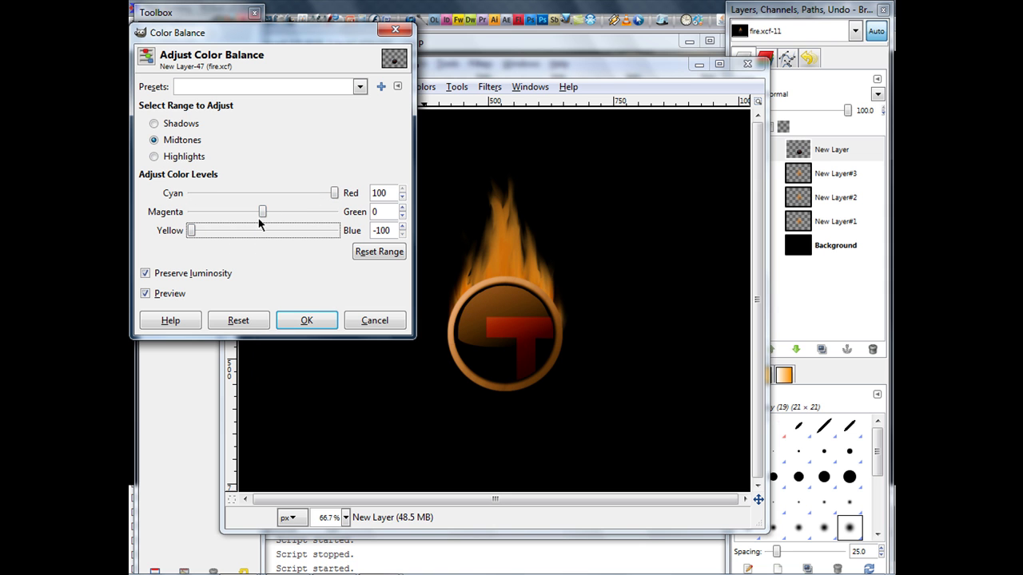
mouse_move(262, 211)
left_mouse_down()
mouse_move(245, 218)
mouse_move(252, 219)
left_mouse_up()
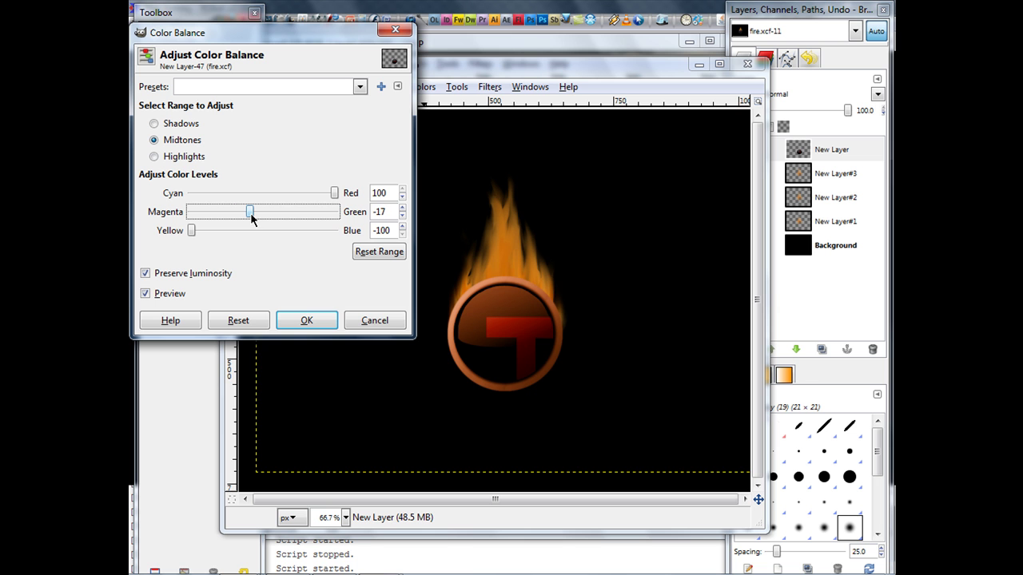
left_click(307, 320)
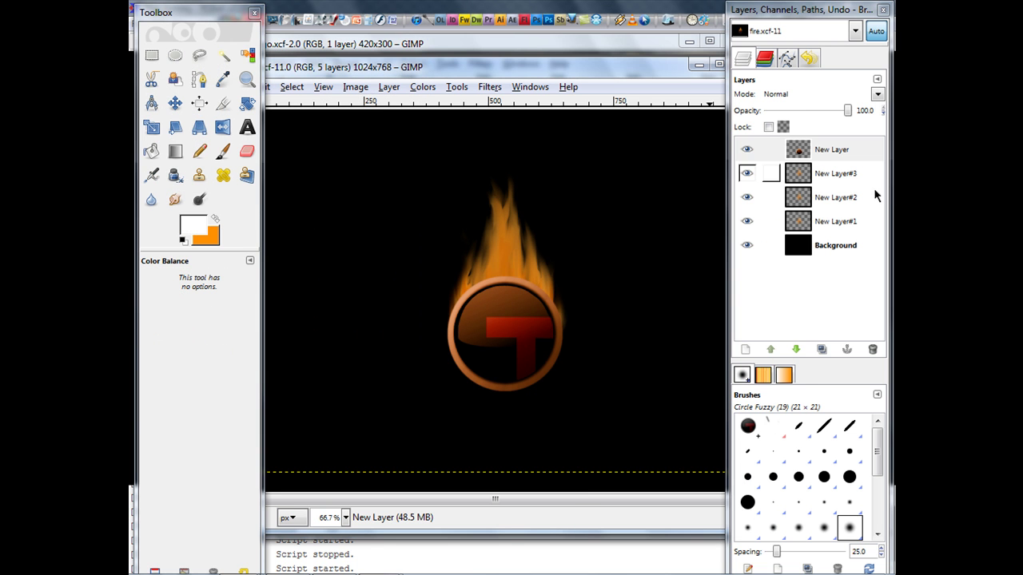
Merge the three flame layers into one and move it above the logo layer
right_click(794, 173)
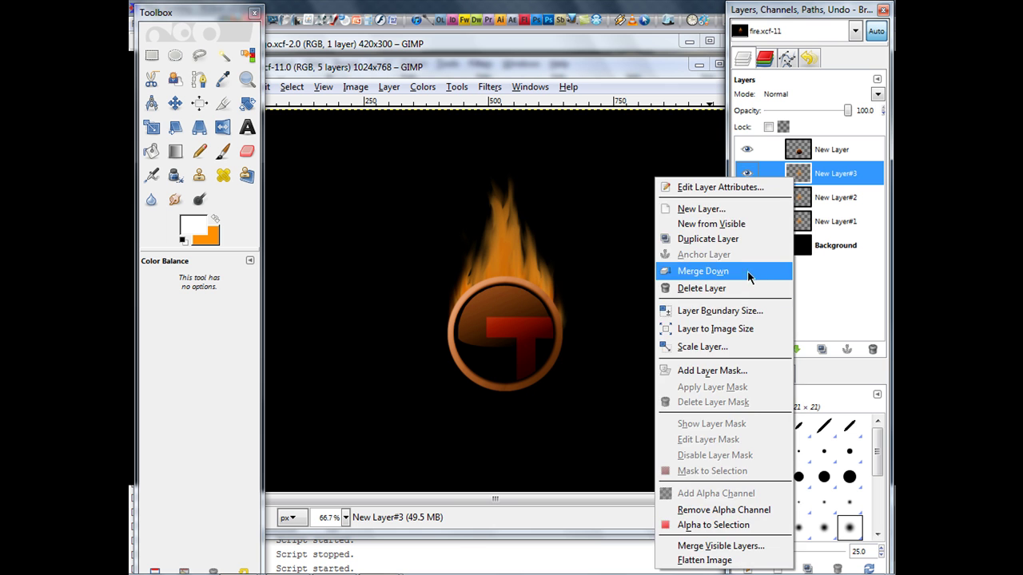
left_click(747, 270)
right_click(805, 175)
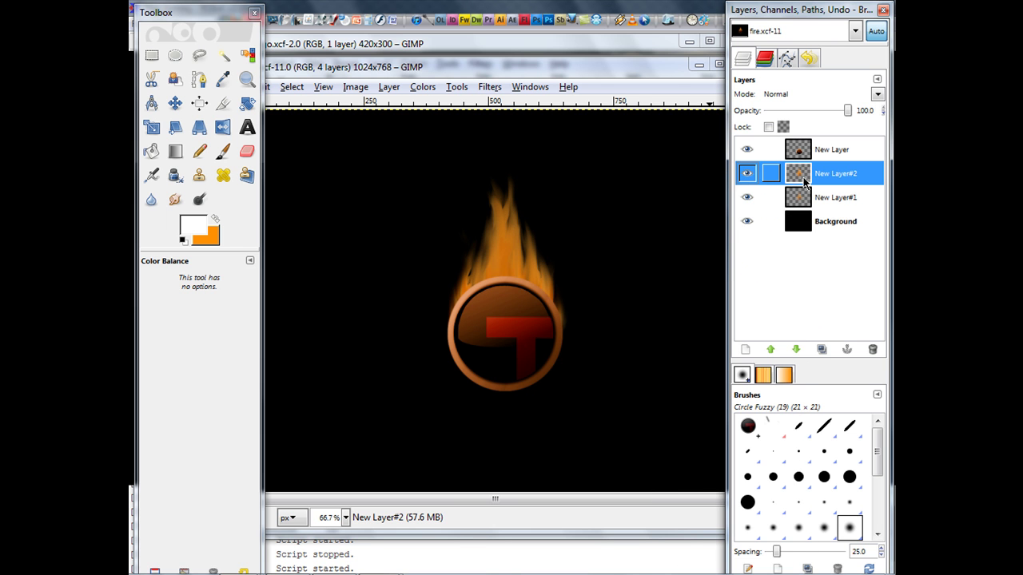
left_click(789, 272)
left_click_drag(791, 173, 813, 142)
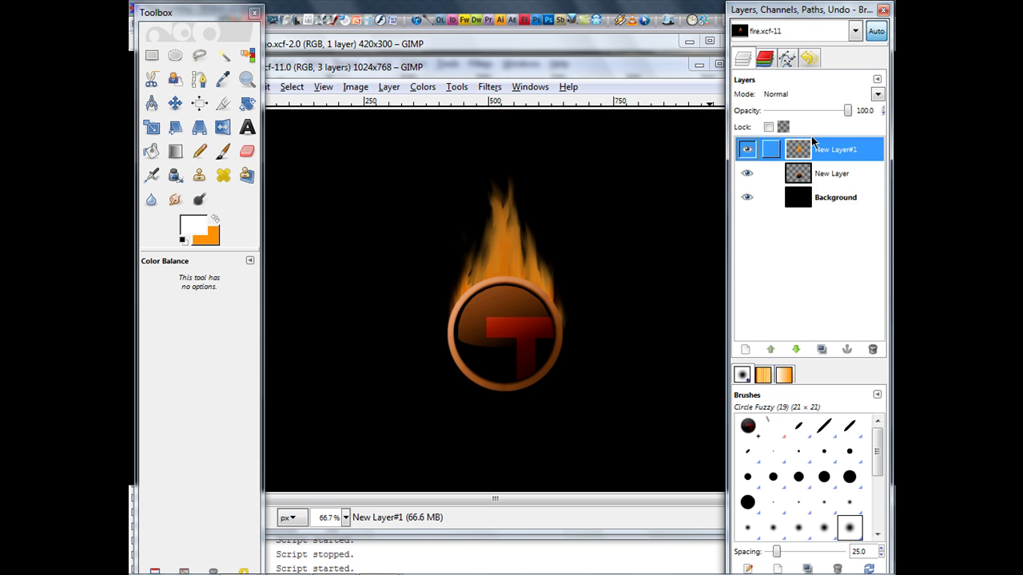
Try the Screen, Multiply and Overlay blend modes on the merged flame layer, undoing each one
left_click(781, 98)
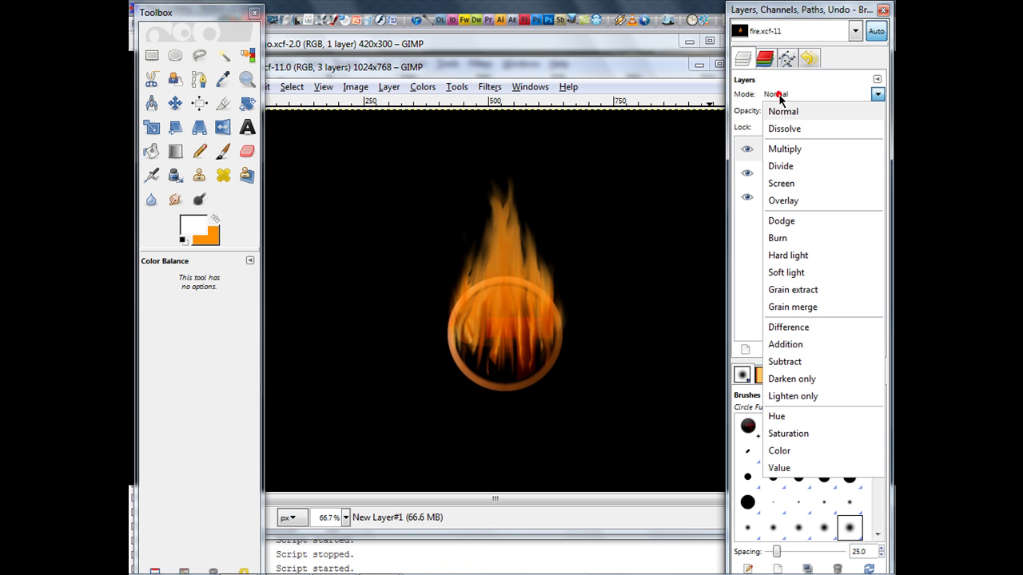
left_click(782, 184)
key("ctrl+z")
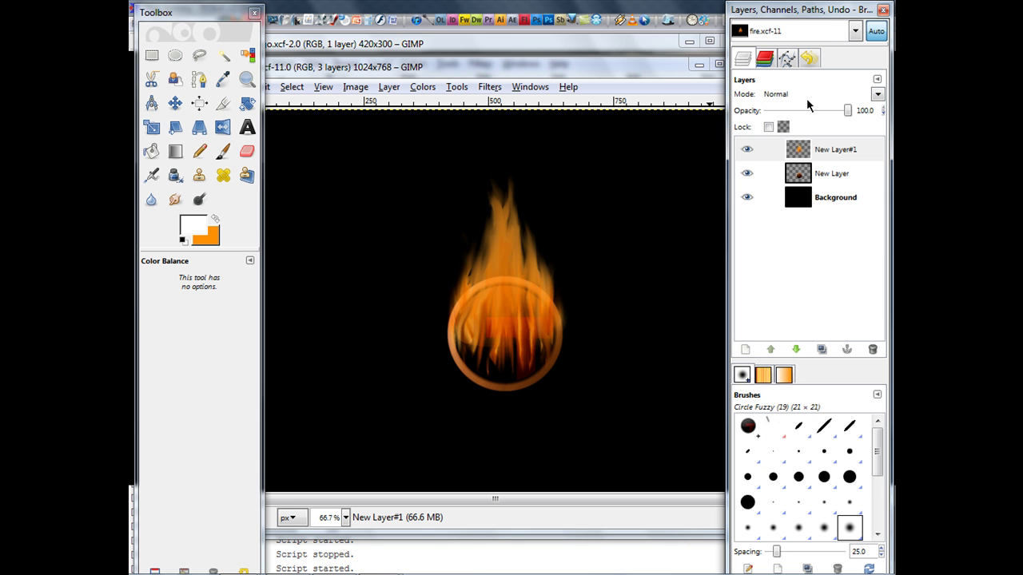
left_click(779, 94)
left_click(788, 146)
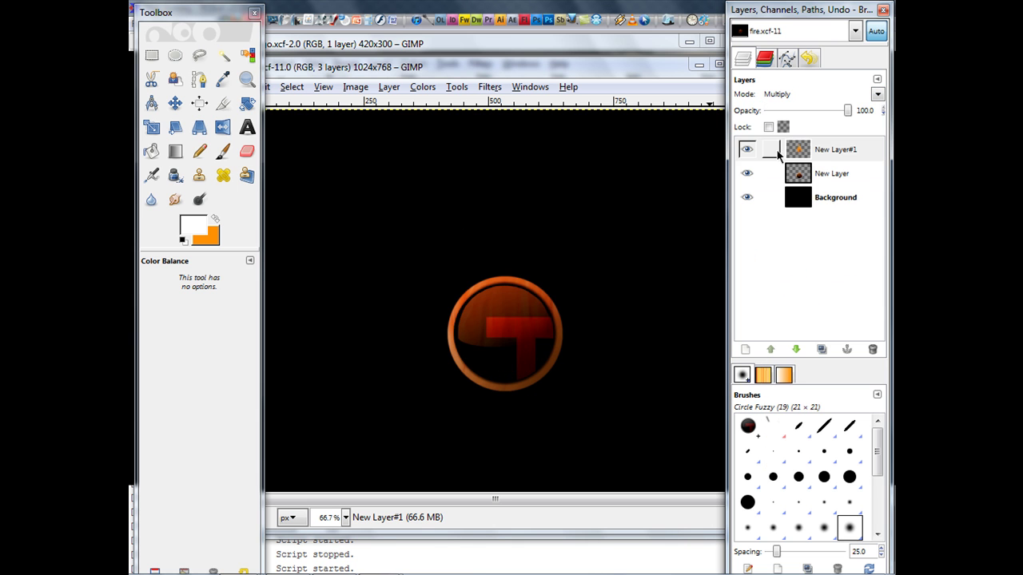
key("ctrl+z")
left_click(779, 94)
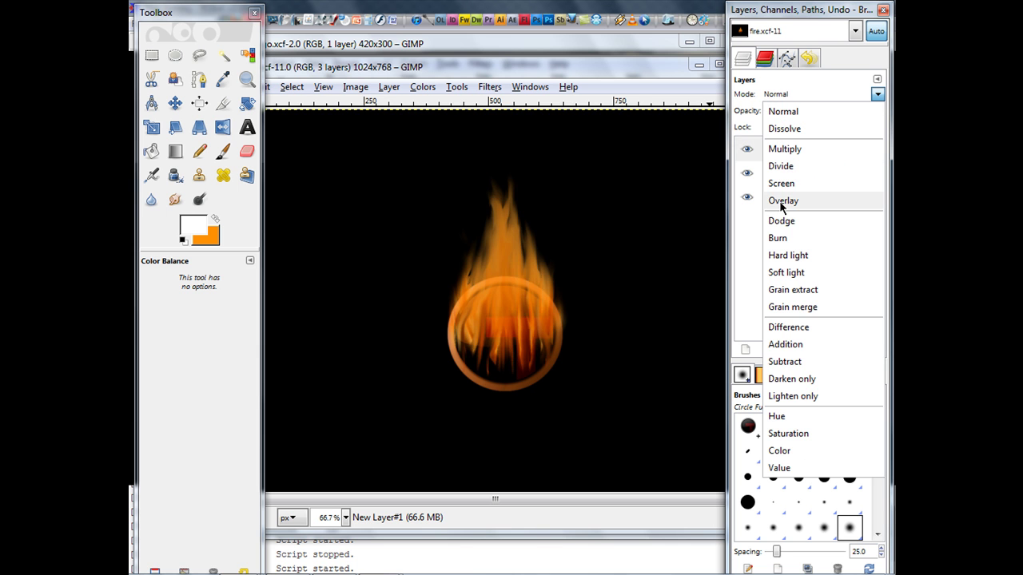
left_click(781, 203)
key("ctrl+z")
Try the Burn and Dodge blend modes on the merged flame layer, undoing each one
left_click(780, 94)
left_click(786, 232)
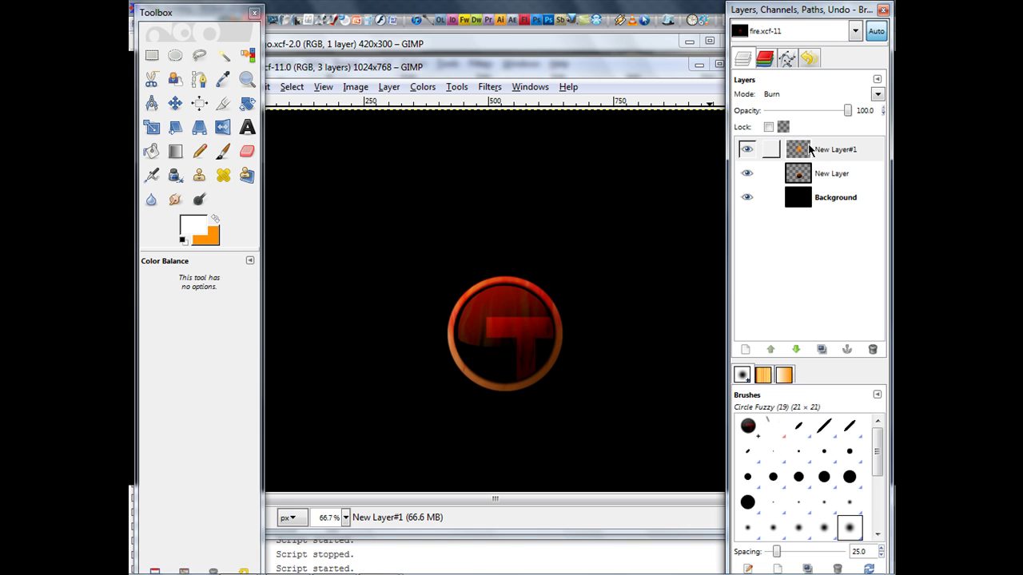
key("ctrl+z")
left_click(780, 95)
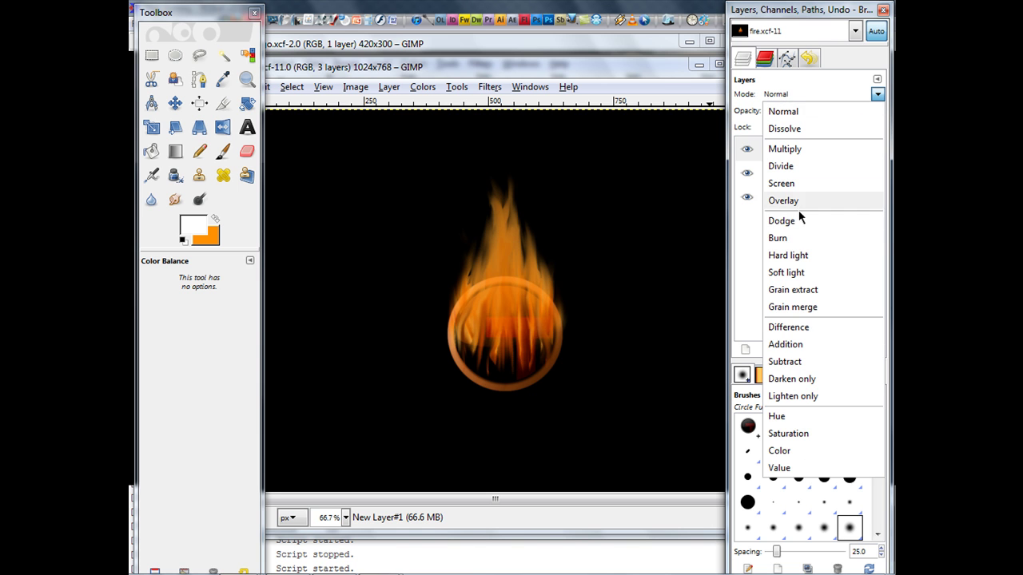
left_click(798, 217)
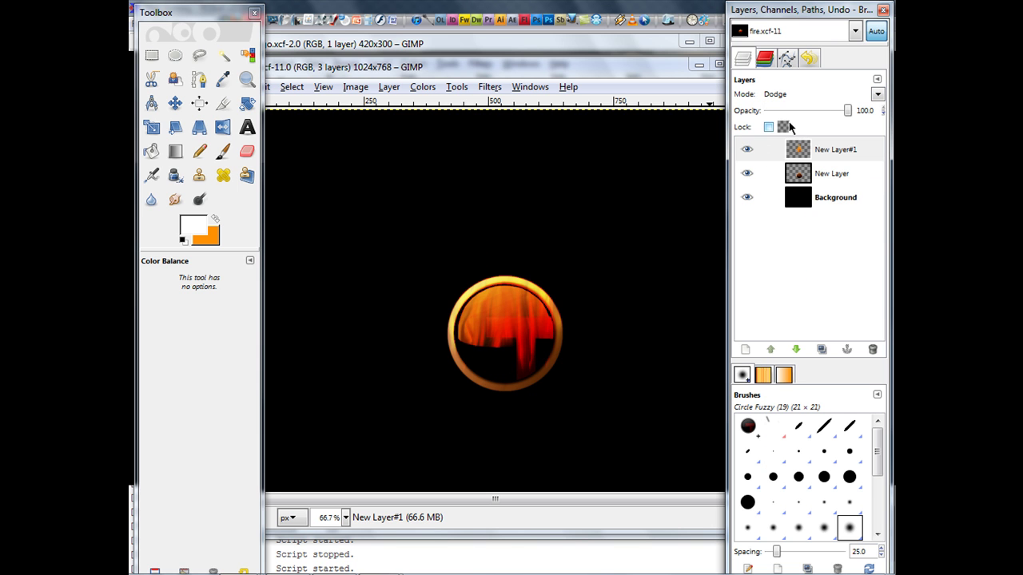
key("ctrl+z")
Undo the flame layer's reordering and merges, back through the logo's Color Balance adjustment
key("ctrl+z")
key("ctrl+z")
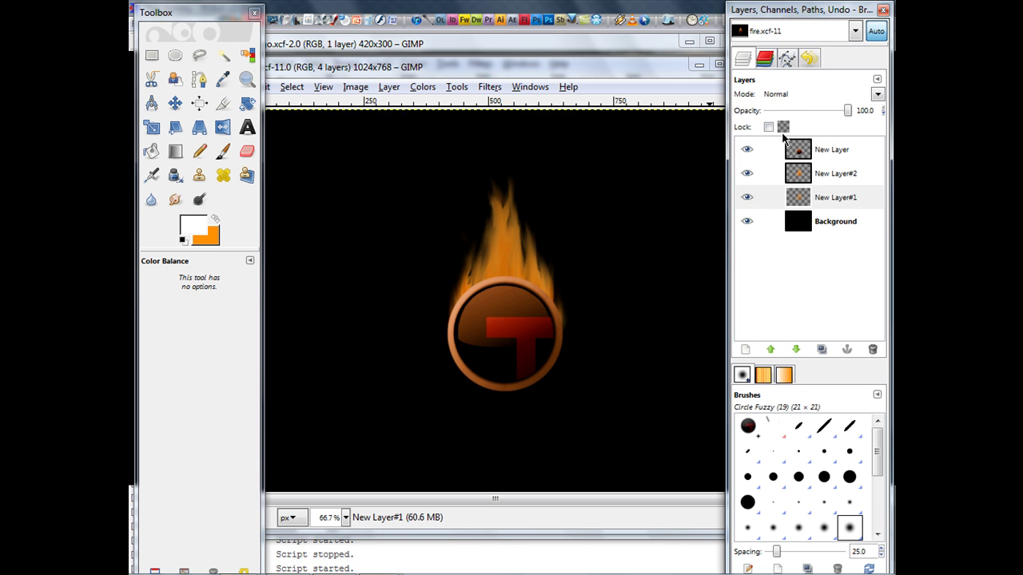
key("ctrl+z")
key("ctrl+z")
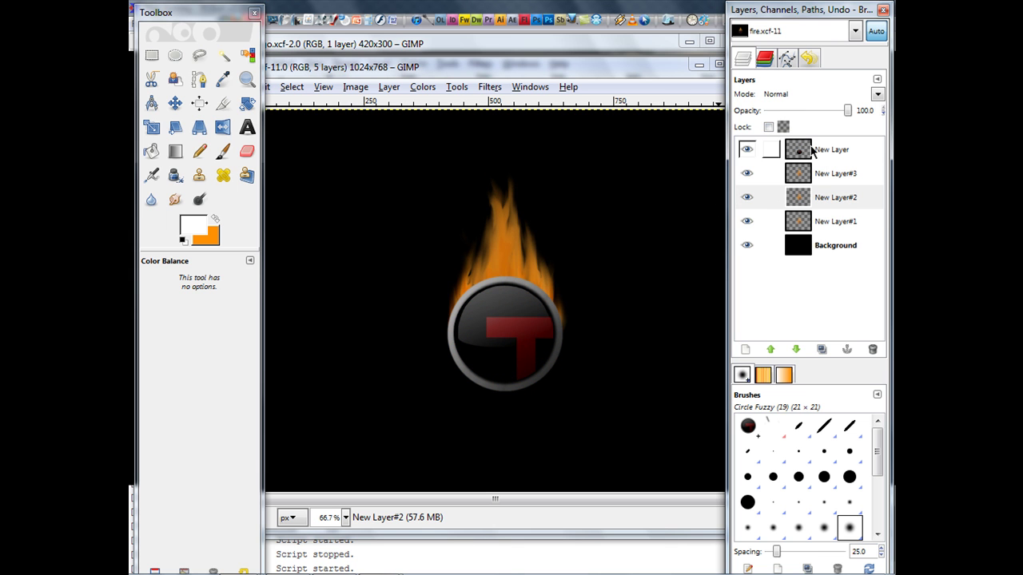
Merge the three flame layers into a single layer beneath the logo layer
right_click(799, 170)
left_click(750, 261)
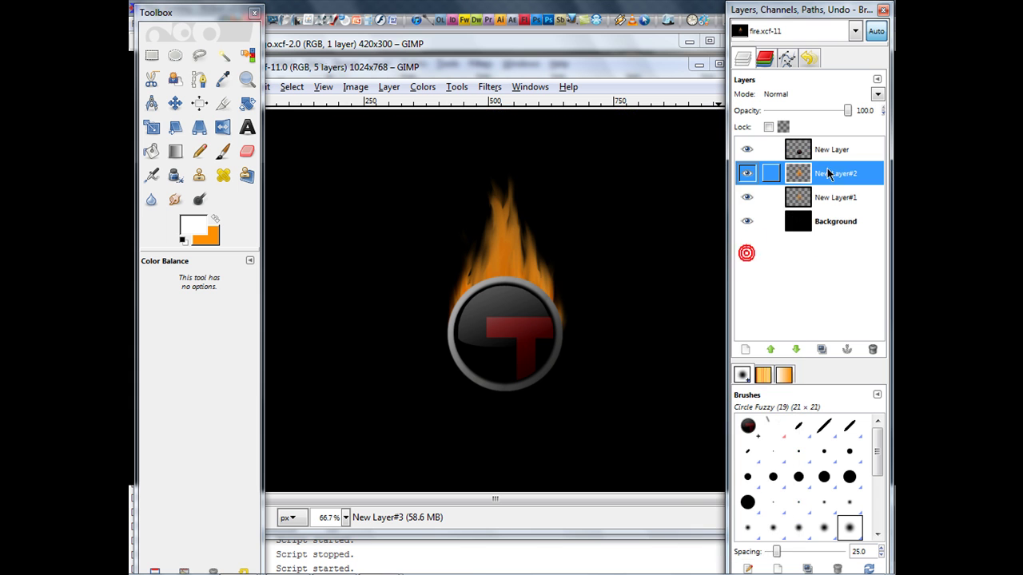
right_click(802, 181)
left_click(750, 266)
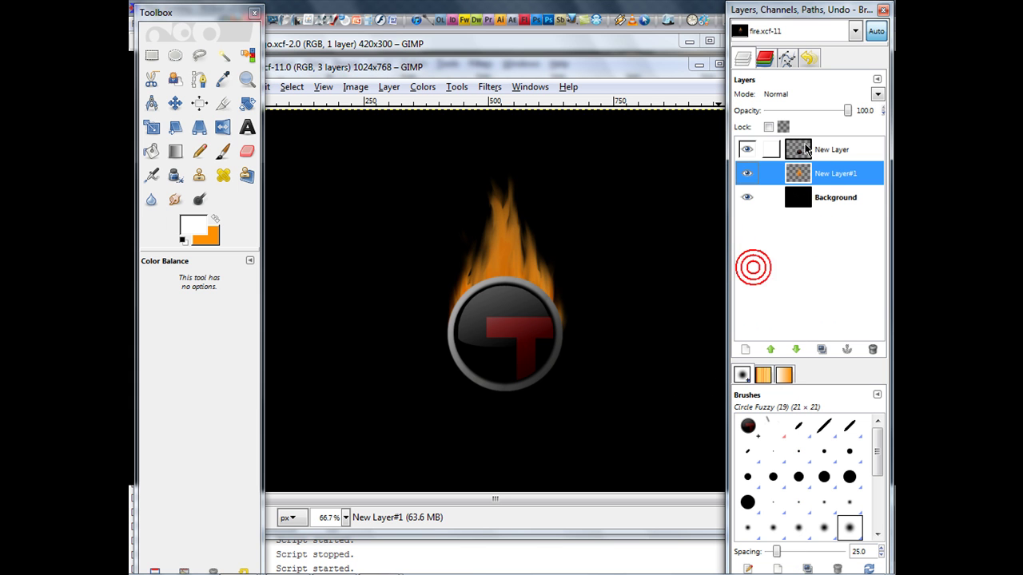
Try the merged flame layer above the logo in Dodge and Burn blend modes, and undo the mode changes and the reordering
left_click_drag(800, 172, 799, 148)
left_click(799, 93)
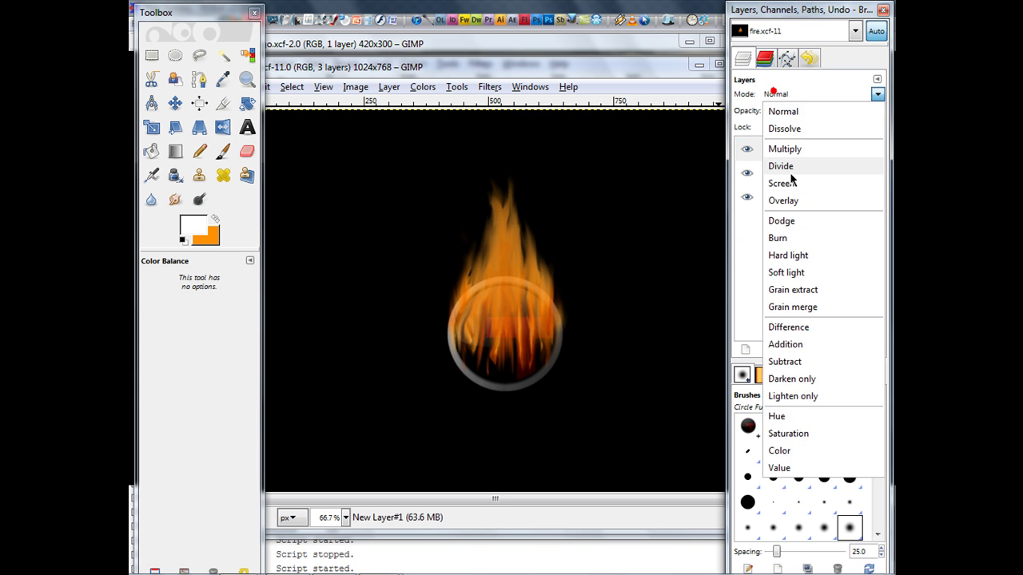
left_click(781, 224)
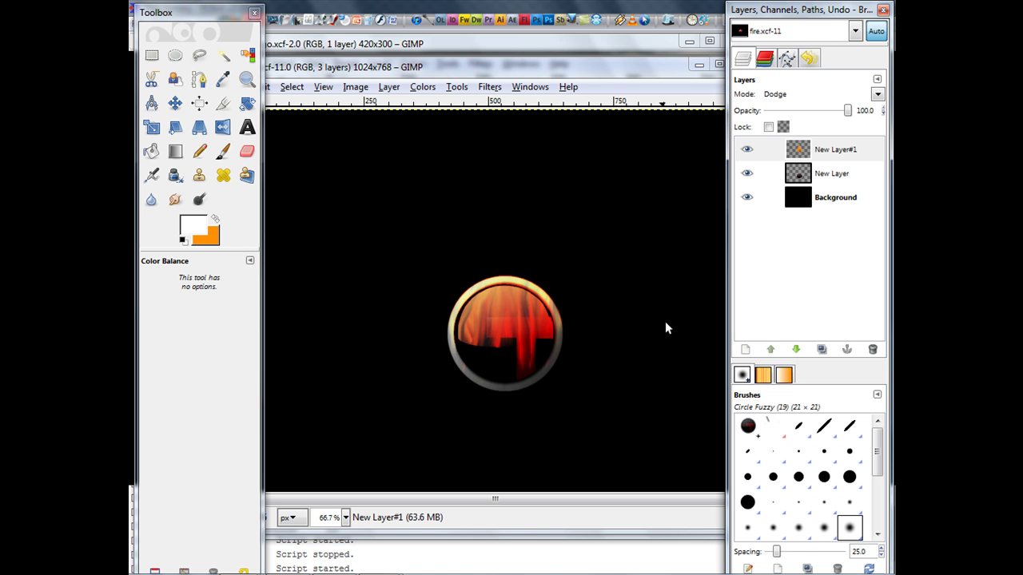
left_click(789, 95)
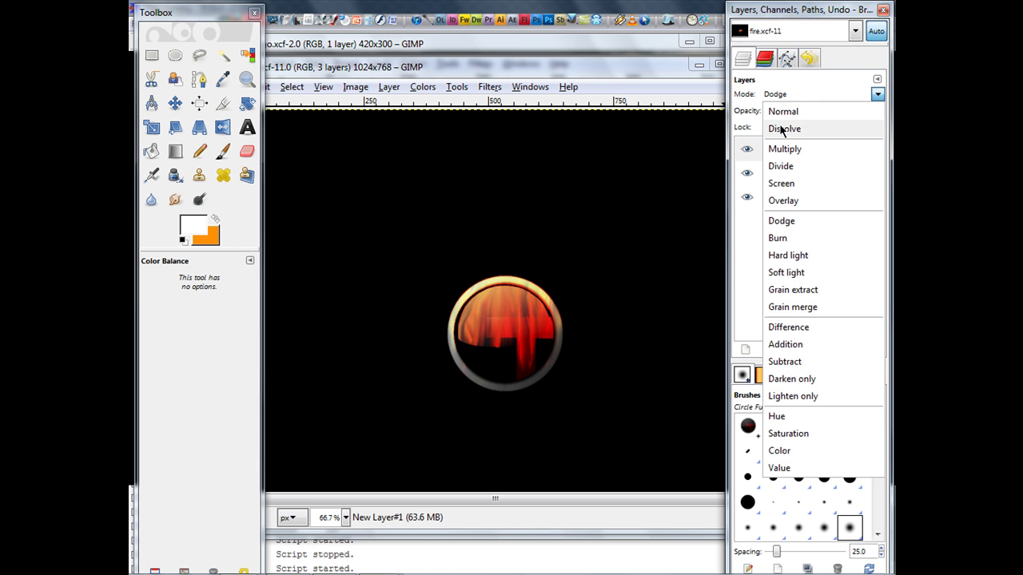
left_click(783, 237)
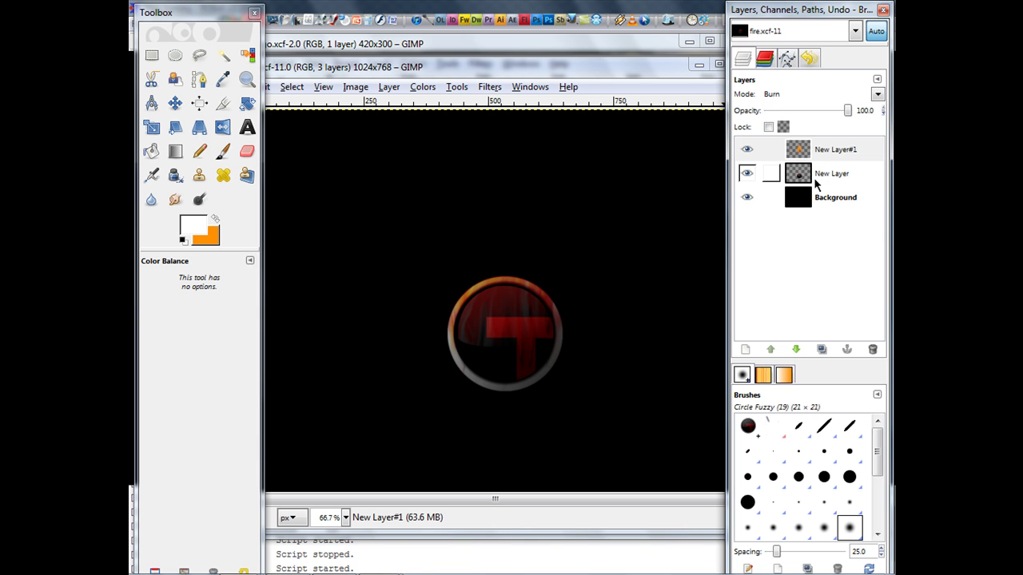
key("ctrl+z")
key("ctrl+z")
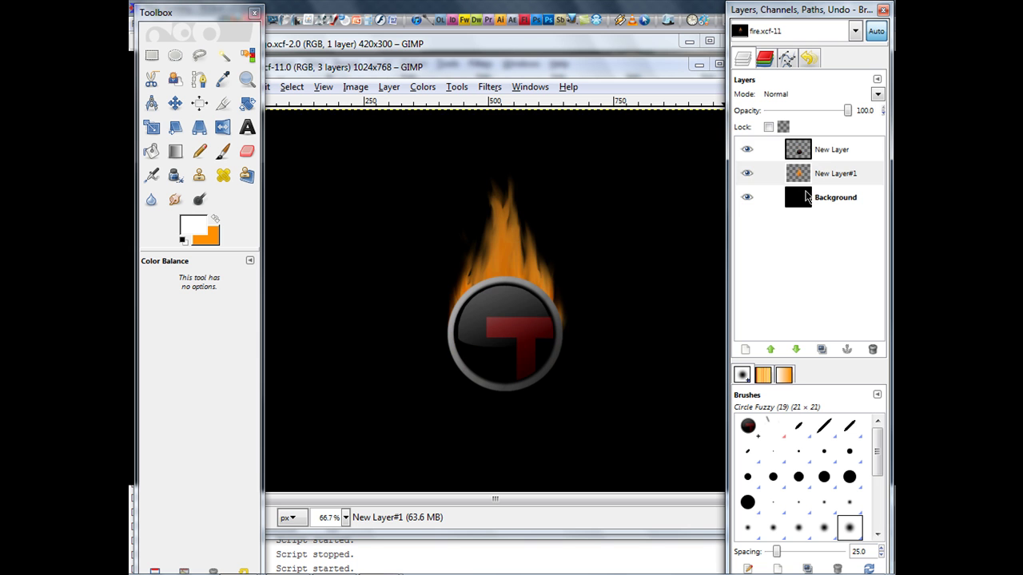
Start a Color Balance adjustment on the logo layer and set the shadows' Cyan-Red level to 100
left_click(819, 151)
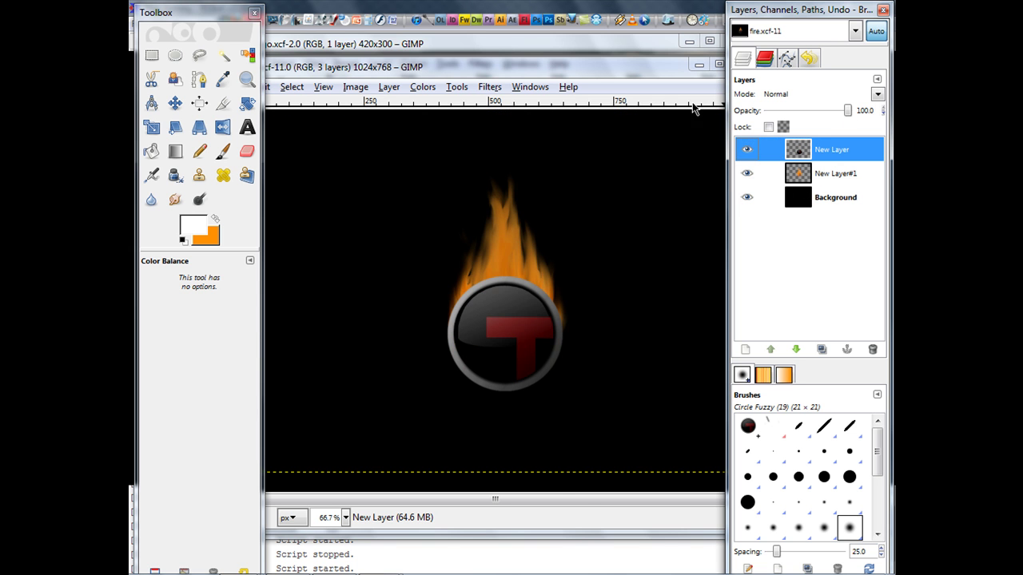
left_click(422, 87)
left_click(459, 103)
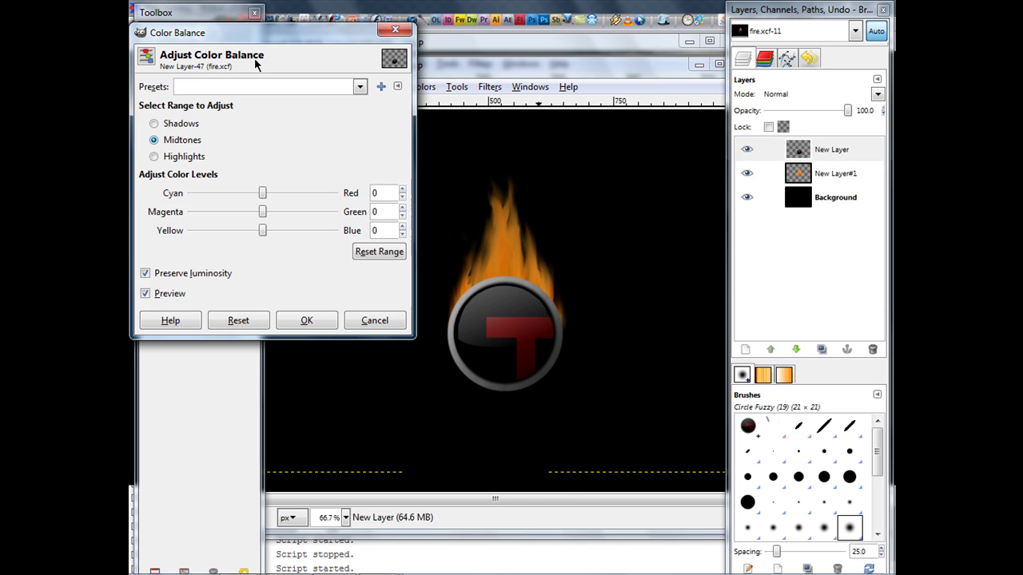
left_click_drag(225, 35, 259, 77)
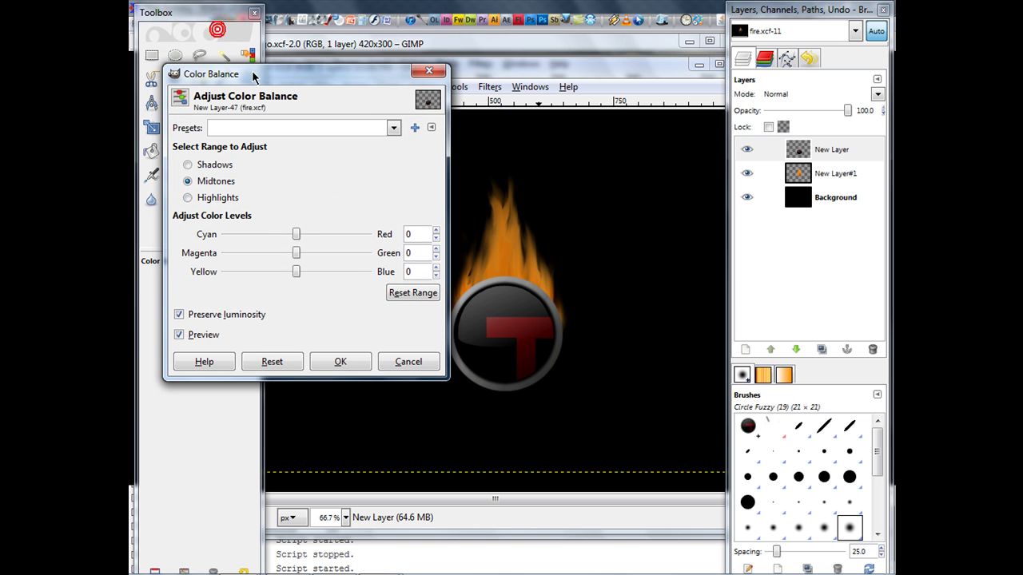
left_click(215, 165)
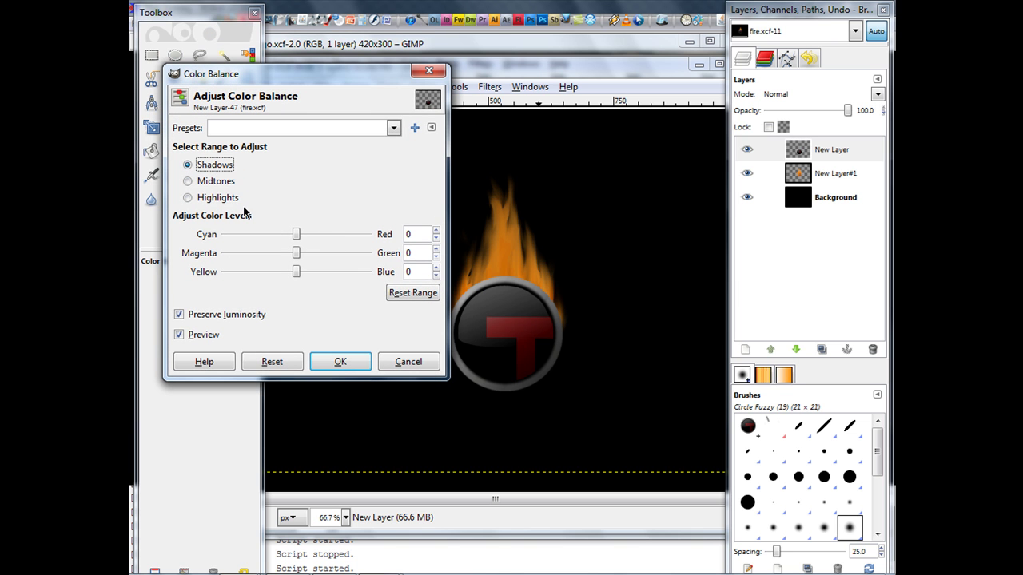
left_click_drag(295, 235, 369, 235)
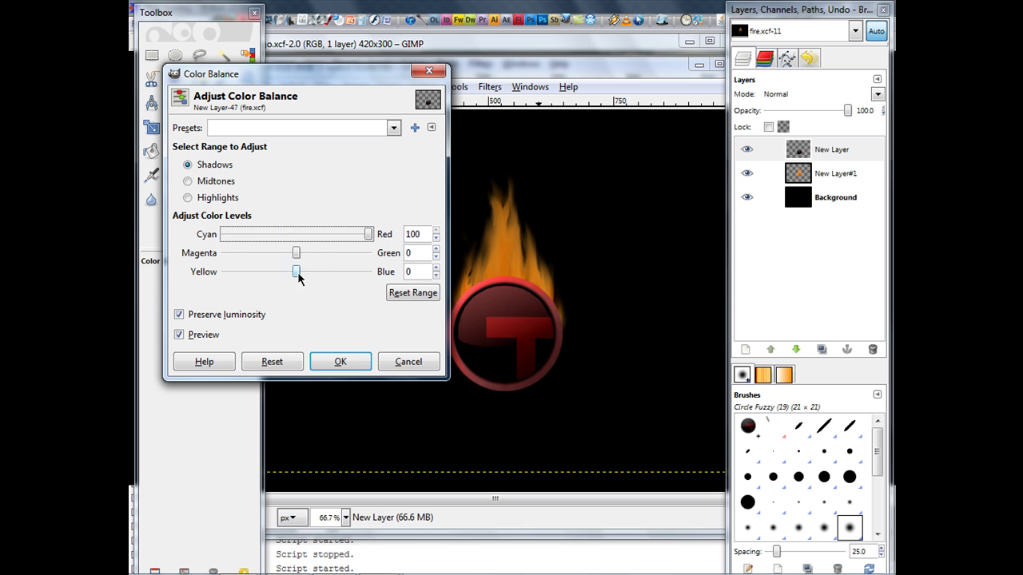